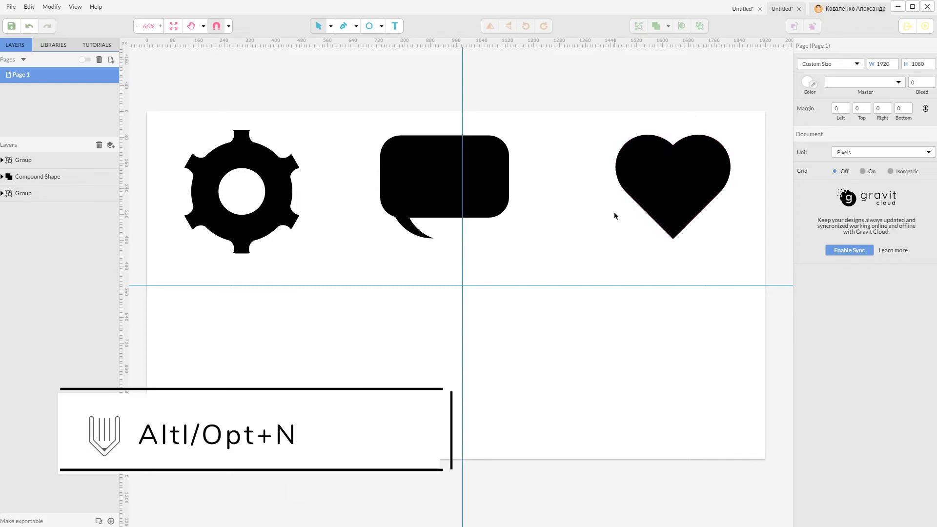
# Step: Create a blank 1920 × 1080 px design and drag a vertical guide to the page's horizontal centre
pyautogui.hotkey('alt', 'n')
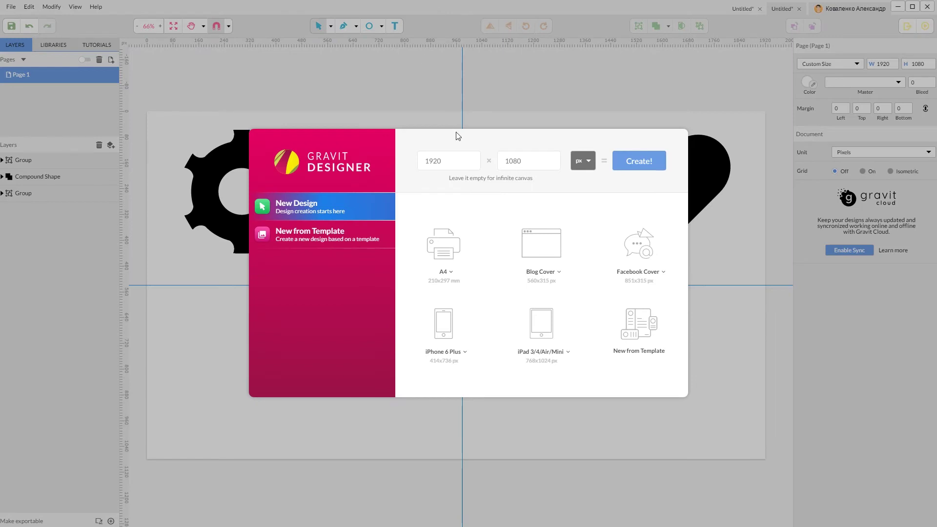
pyautogui.click(470, 168)
pyautogui.click(632, 163)
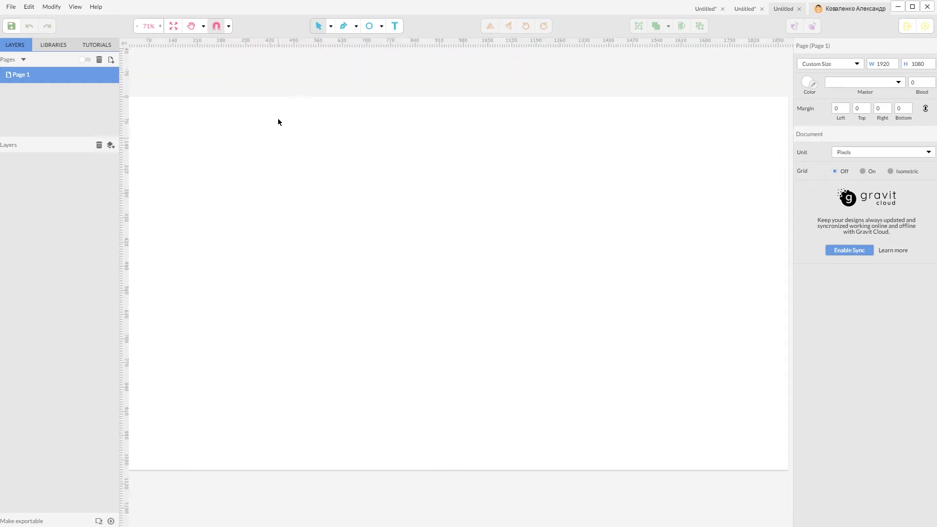
pyautogui.moveTo(128, 127); pyautogui.dragTo(465, 98)
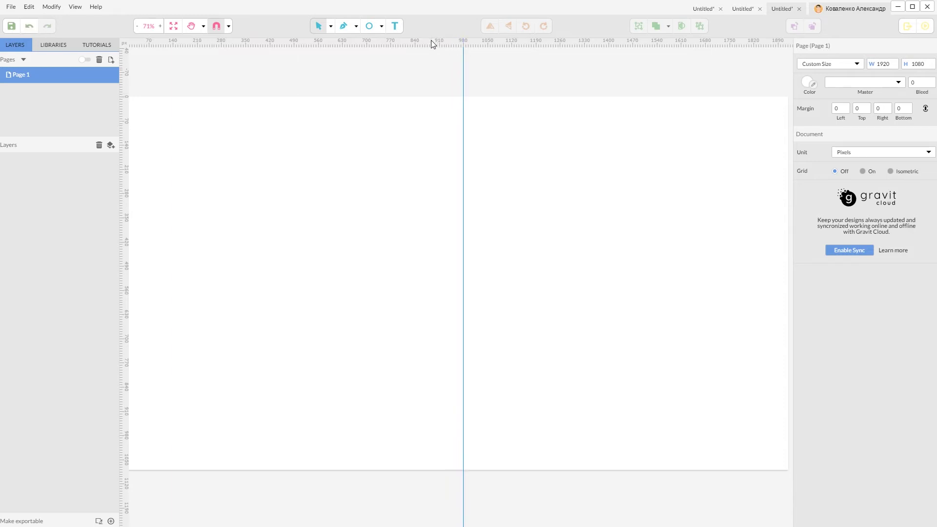
# Step: Drag a horizontal guide to y 540 so it crosses the vertical guide at the page centre
pyautogui.moveTo(431, 40); pyautogui.dragTo(444, 284)
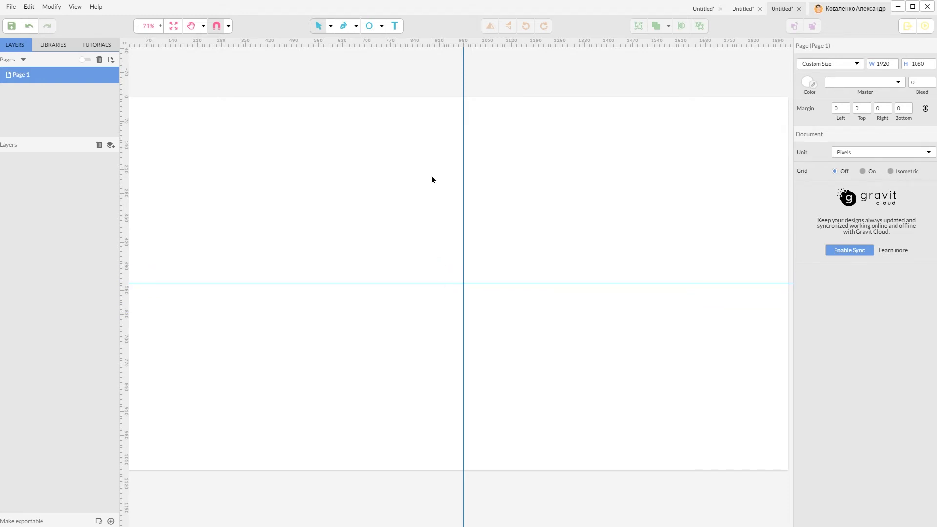
pyautogui.click(382, 27)
# Step: Draw a circle centred on the guide crossing and fill it black
pyautogui.click(400, 67)
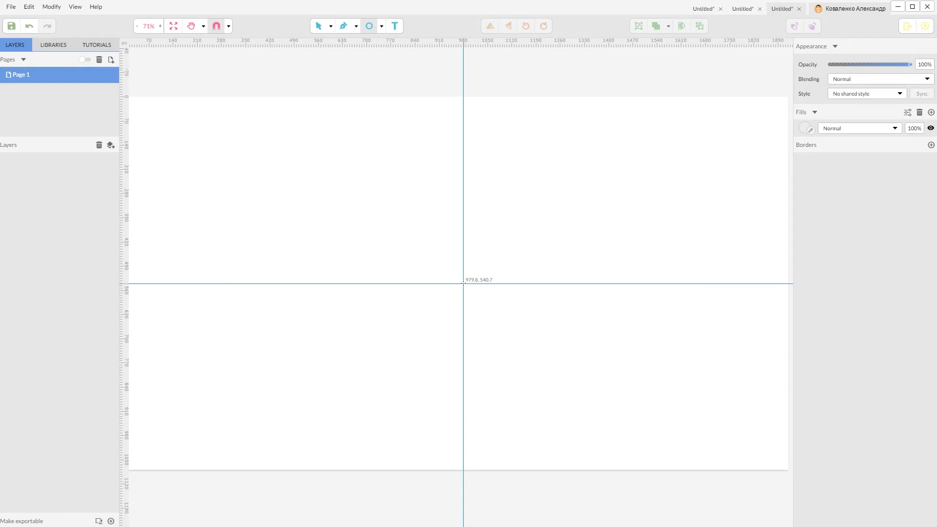
pyautogui.moveTo(463, 283); pyautogui.dragTo(496, 349)
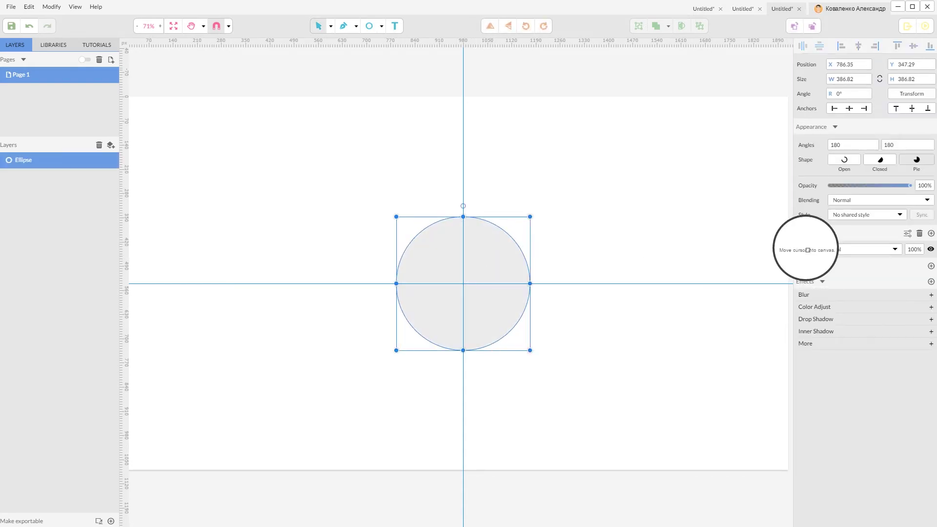
pyautogui.click(806, 250)
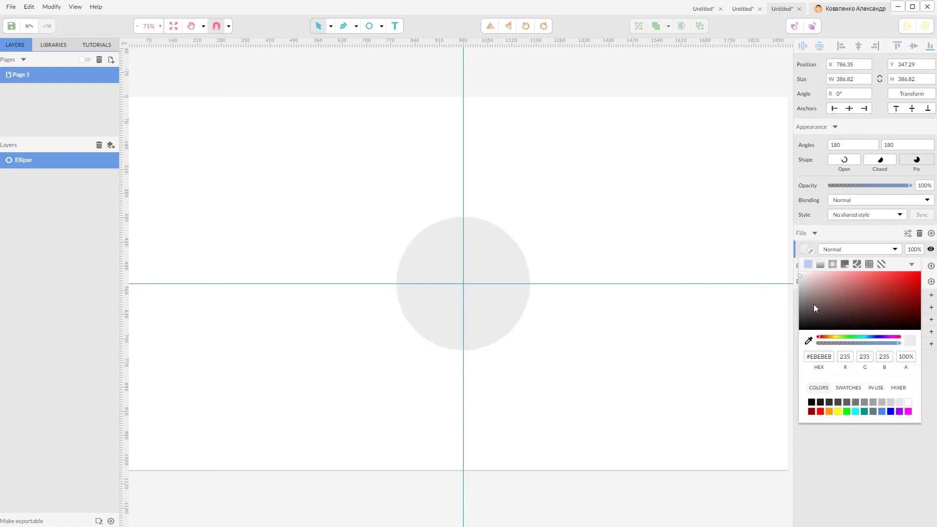
pyautogui.moveTo(814, 305); pyautogui.dragTo(783, 342)
pyautogui.click(331, 26)
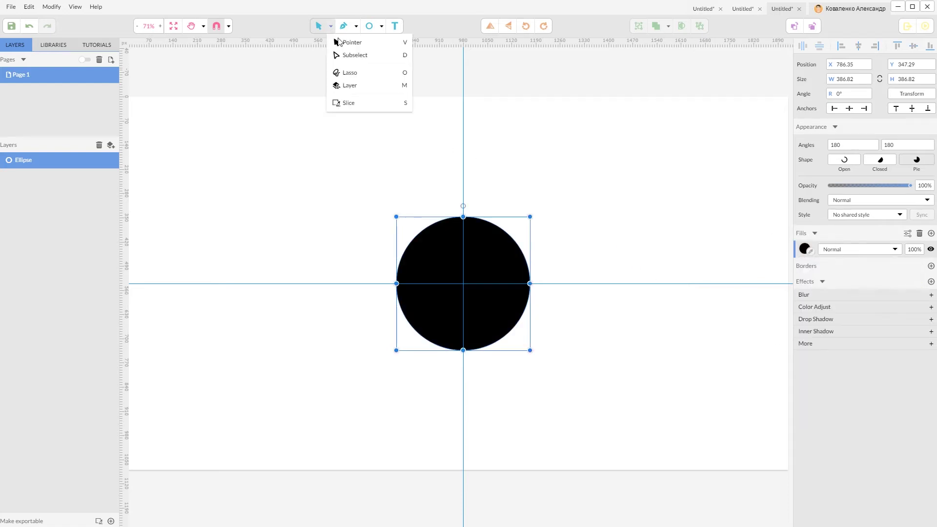
pyautogui.click(345, 46)
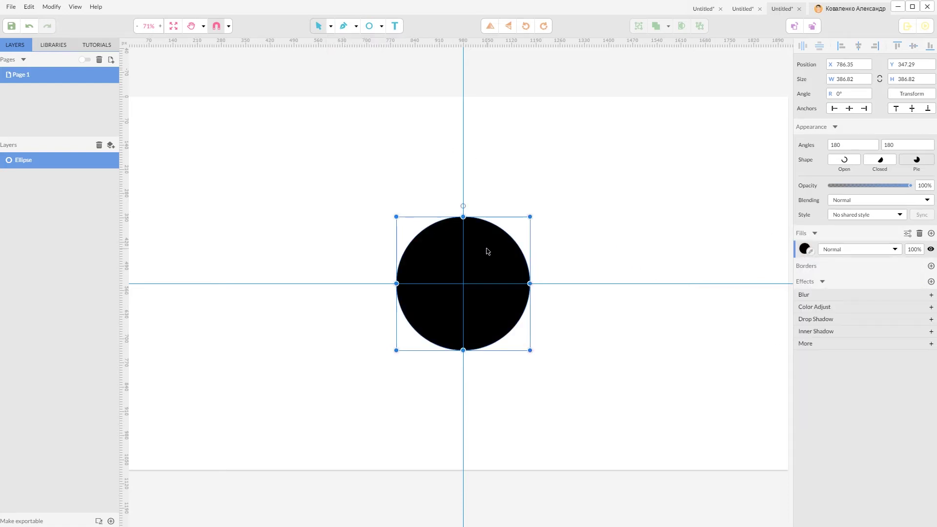
# Step: Duplicate the circle, shrink the copy, and subtract it from the large circle to form a ring
pyautogui.hotkey('ctrl', 'shift', 'd')
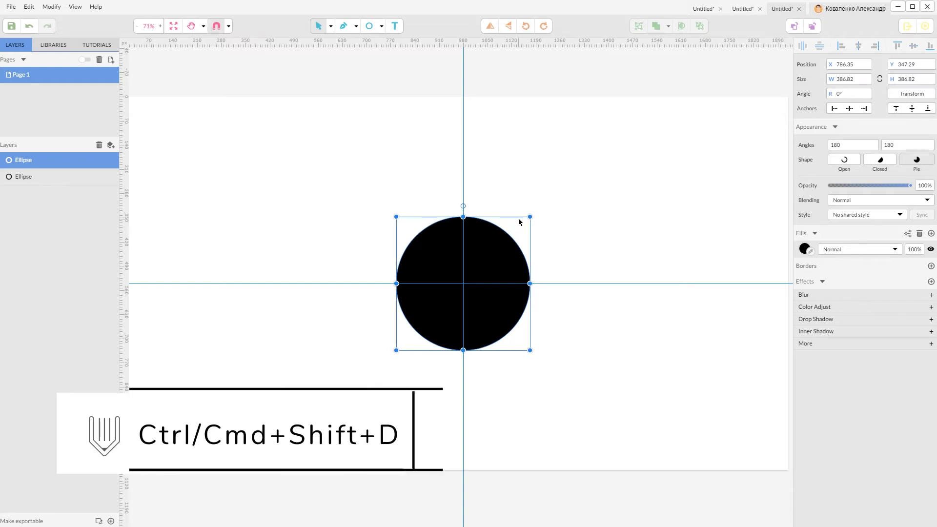
pyautogui.moveTo(529, 216); pyautogui.dragTo(487, 247)
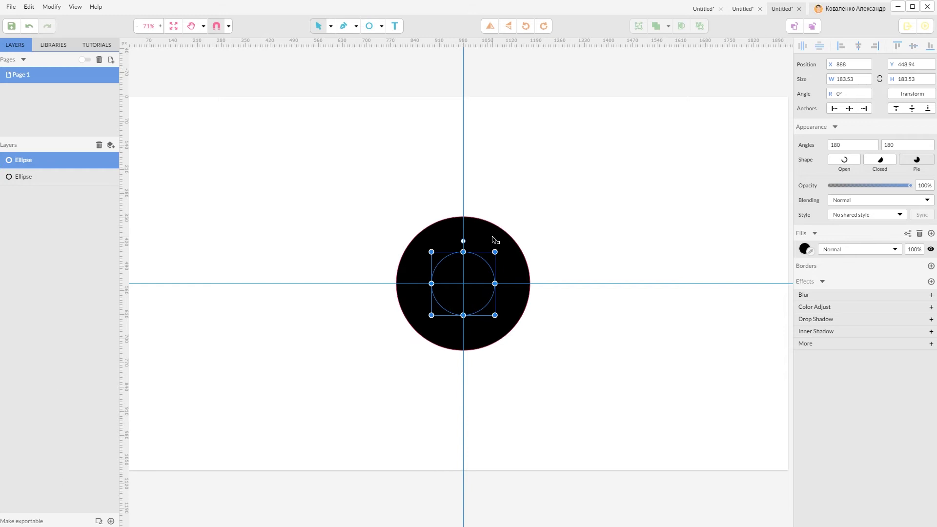
pyautogui.keyDown('shift'); pyautogui.click(492, 240); pyautogui.keyUp('shift')
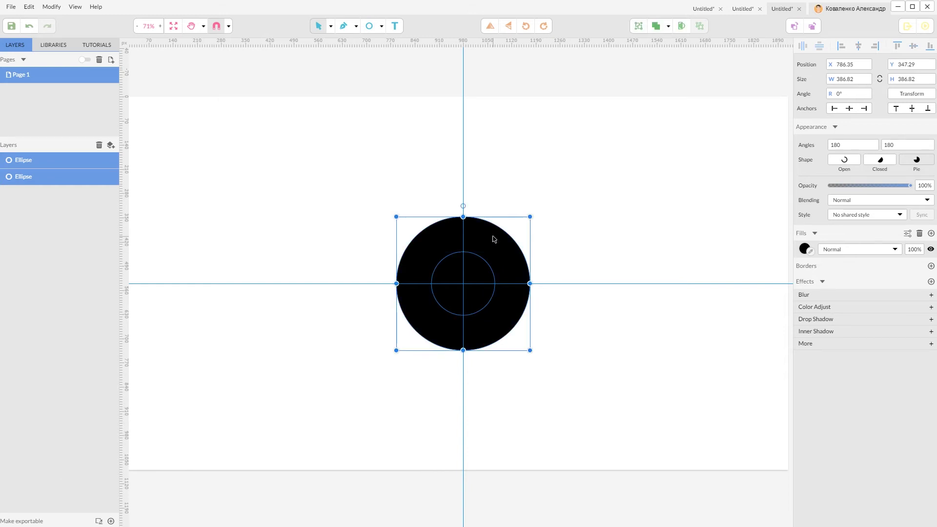
pyautogui.click(668, 26)
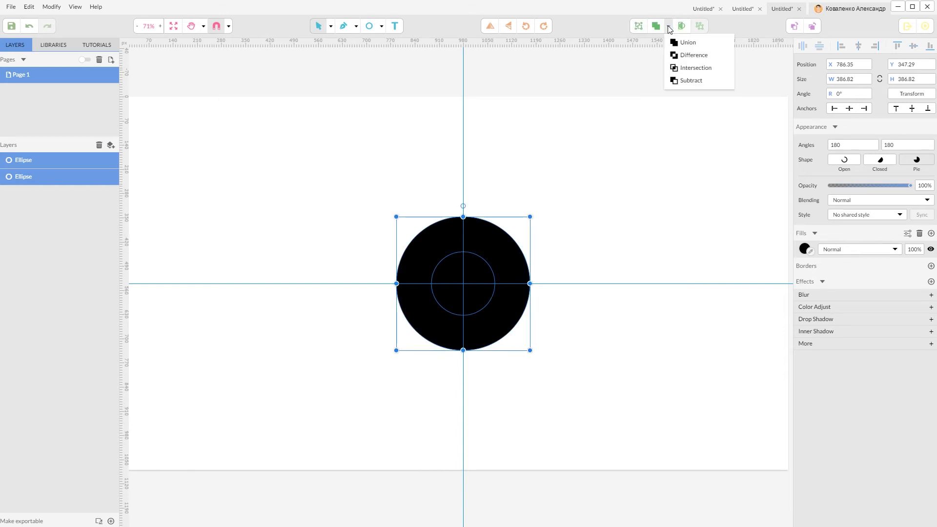
pyautogui.click(682, 81)
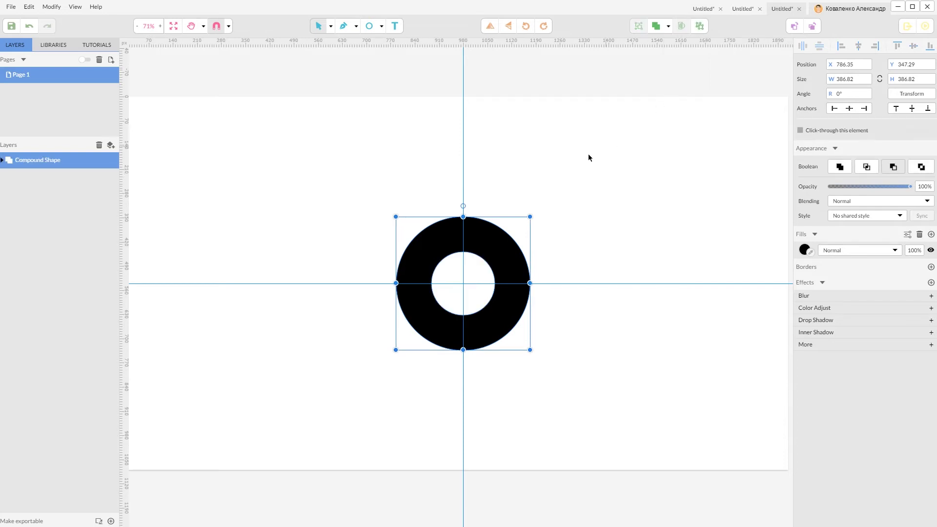
pyautogui.click(547, 179)
pyautogui.click(501, 246)
# Step: Draw a small rectangle above the ring, centred on the vertical guide
pyautogui.click(381, 26)
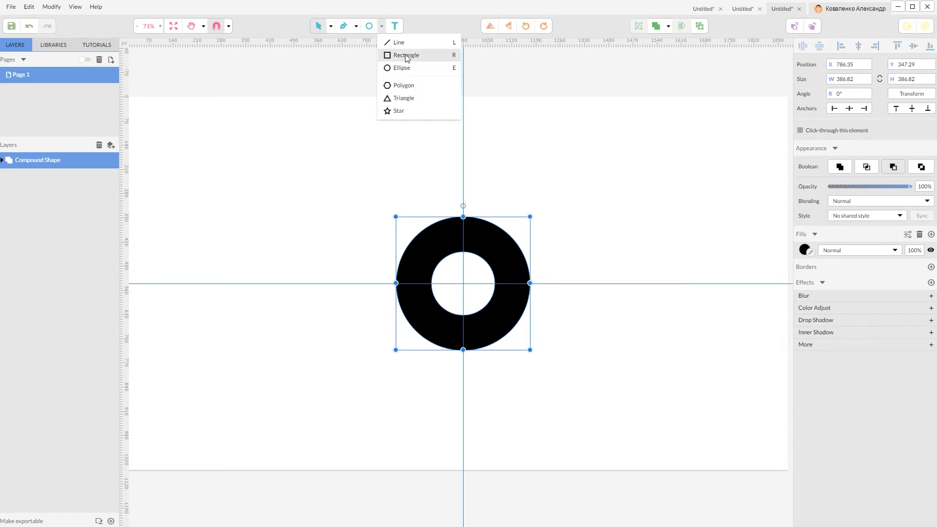
pyautogui.click(406, 55)
pyautogui.moveTo(442, 128); pyautogui.dragTo(485, 151)
pyautogui.click(330, 26)
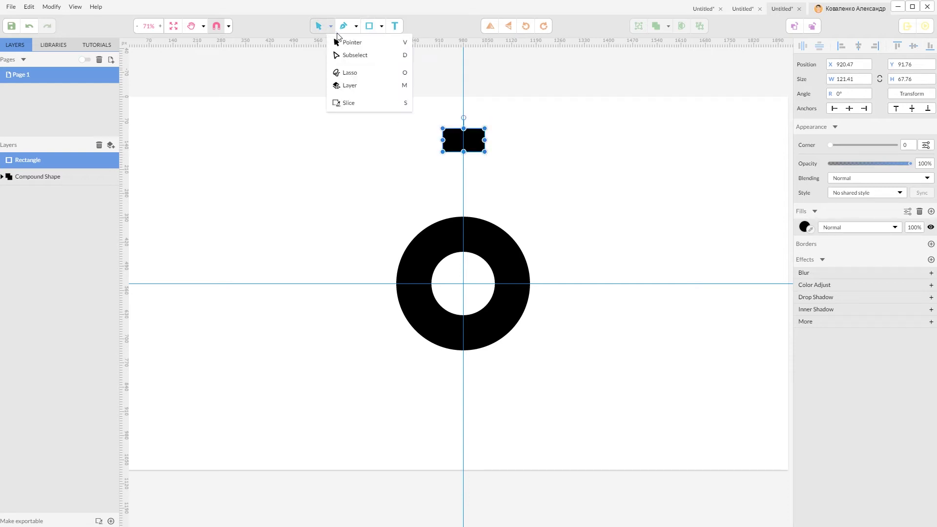
pyautogui.click(345, 43)
pyautogui.click(493, 148)
pyautogui.click(477, 141)
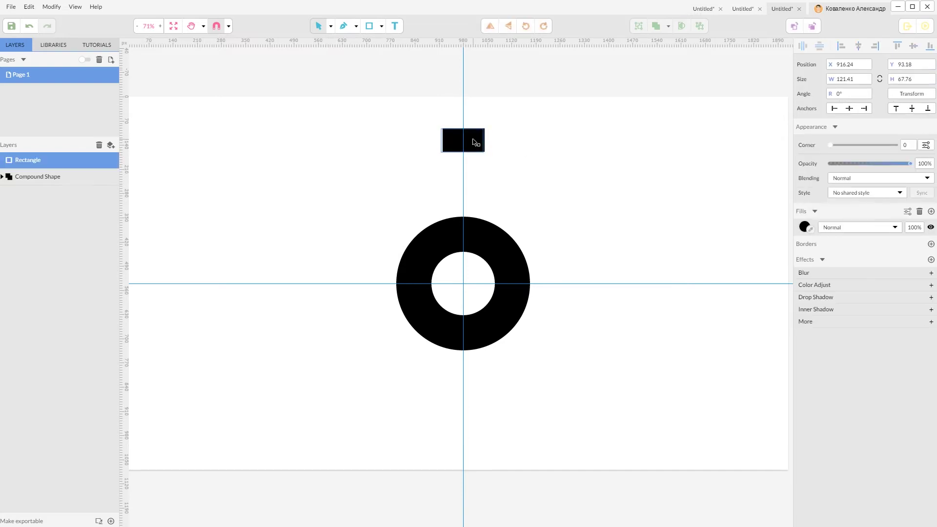
pyautogui.moveTo(477, 140); pyautogui.dragTo(474, 142)
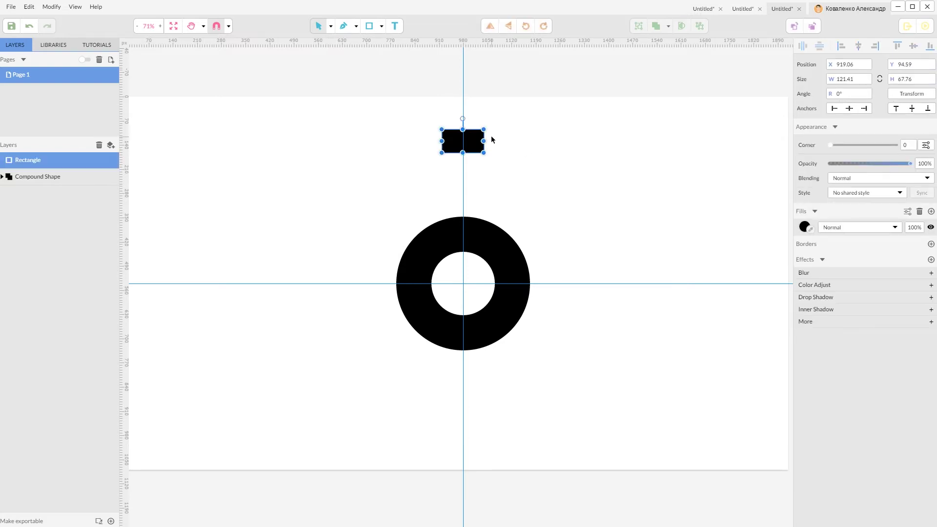
# Step: Convert the rectangle to a path and round its corners to 32
pyautogui.click(330, 26)
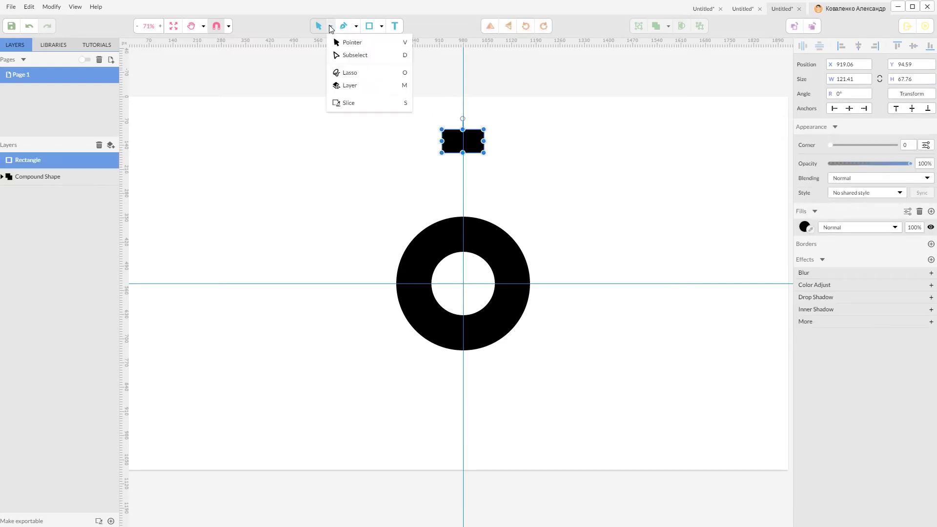
pyautogui.click(346, 55)
pyautogui.click(372, 124)
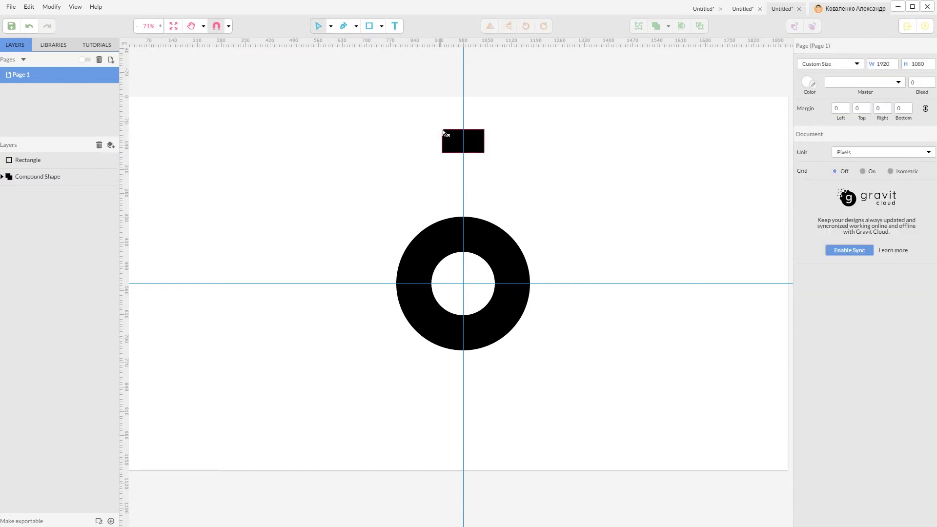
pyautogui.click(477, 143)
pyautogui.rightClick(477, 144)
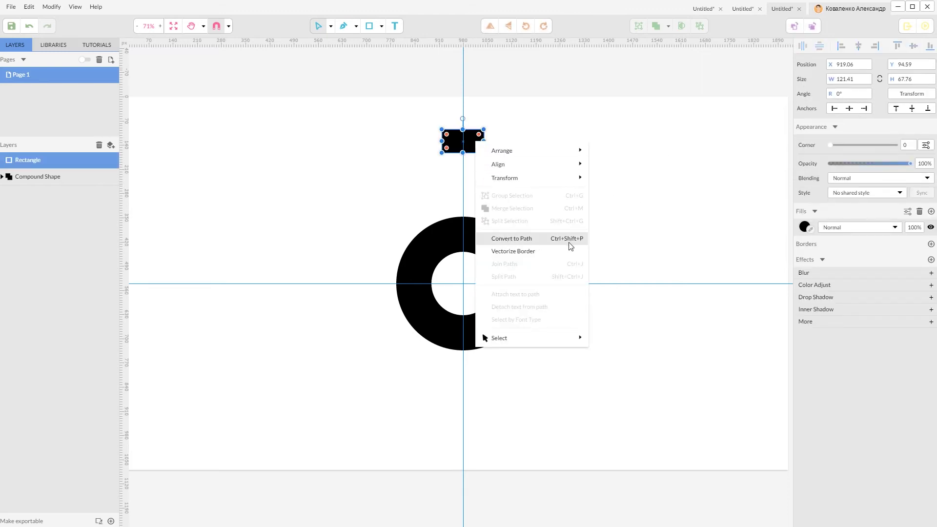
pyautogui.click(521, 239)
pyautogui.click(502, 129)
pyautogui.moveTo(433, 120); pyautogui.dragTo(498, 142)
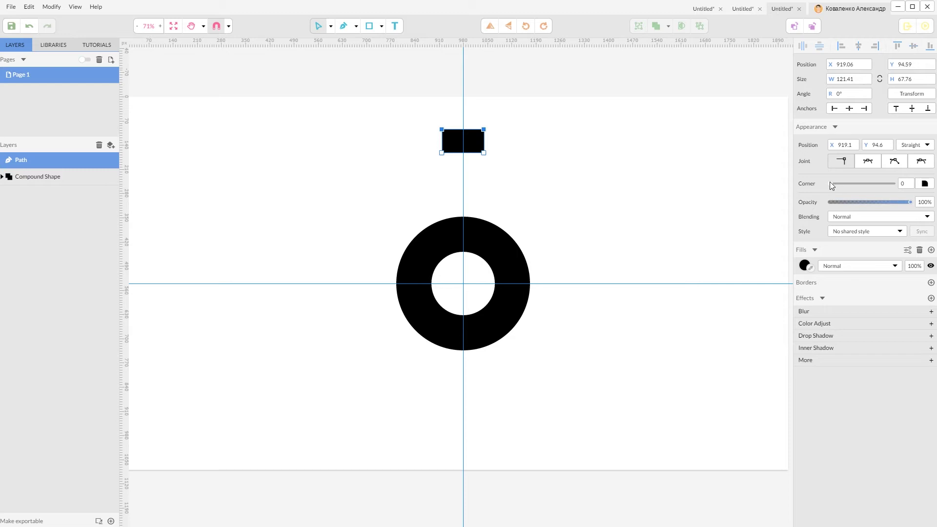
pyautogui.moveTo(830, 182); pyautogui.dragTo(834, 184)
pyautogui.click(581, 126)
# Step: Draw a small near-black circle and place it over the rounded block's right side
pyautogui.click(331, 27)
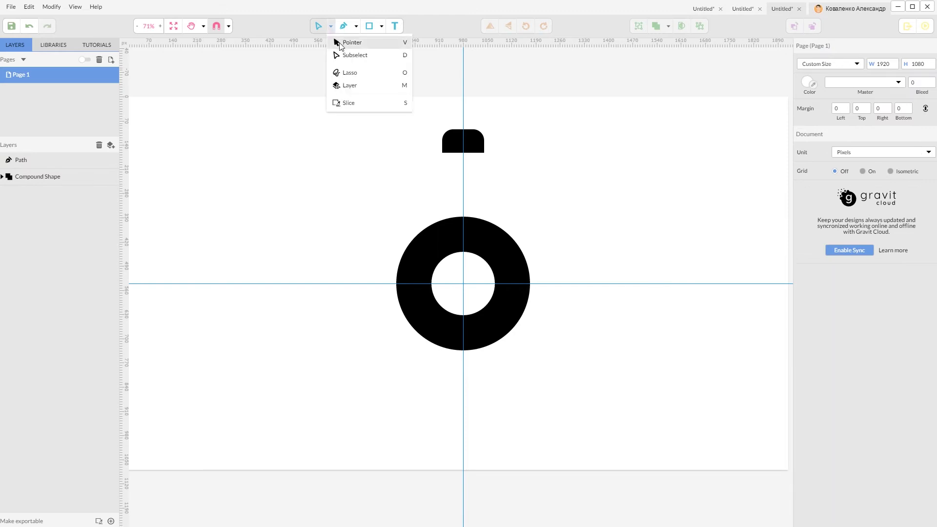
pyautogui.click(356, 42)
pyautogui.click(382, 27)
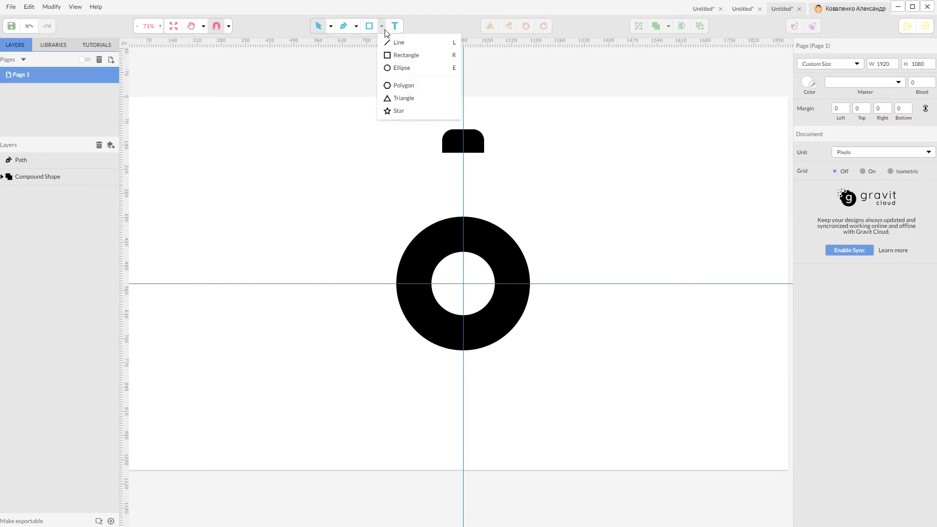
pyautogui.click(403, 66)
pyautogui.moveTo(491, 126); pyautogui.dragTo(517, 155)
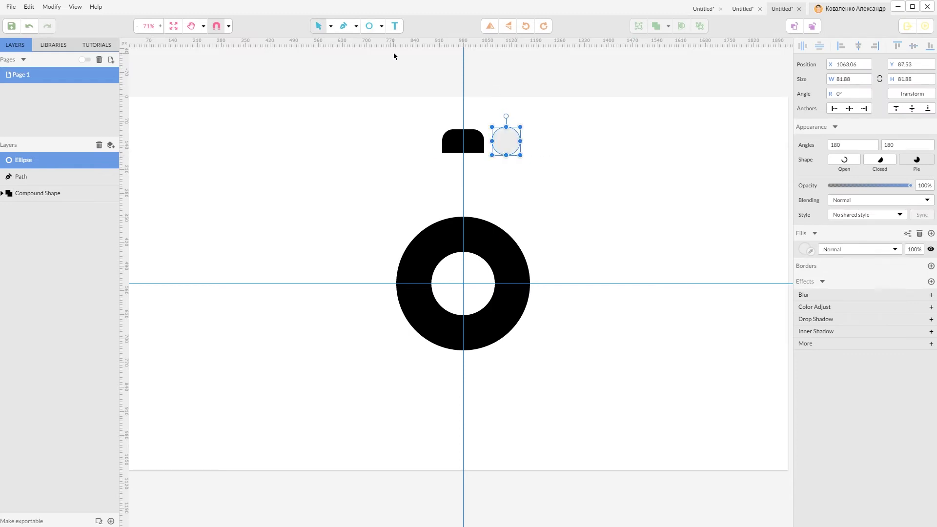
pyautogui.click(808, 249)
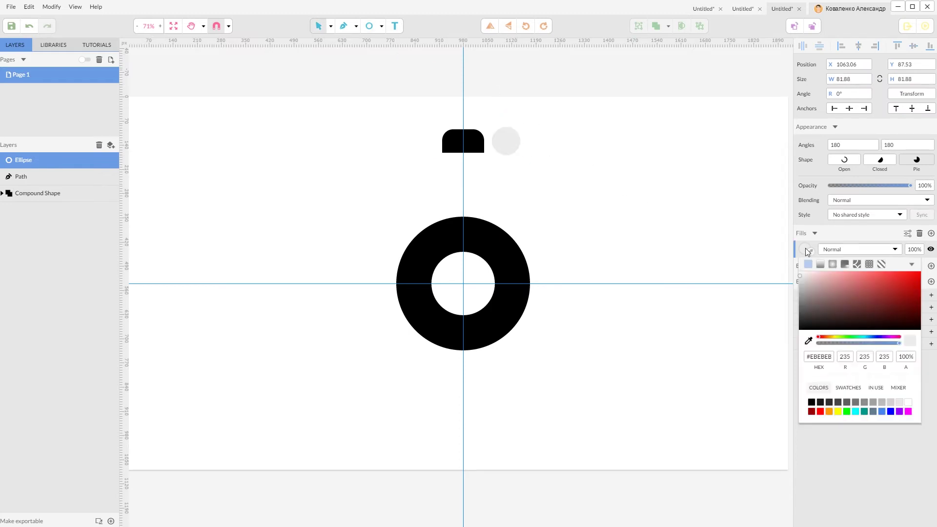
pyautogui.moveTo(800, 312); pyautogui.dragTo(794, 329)
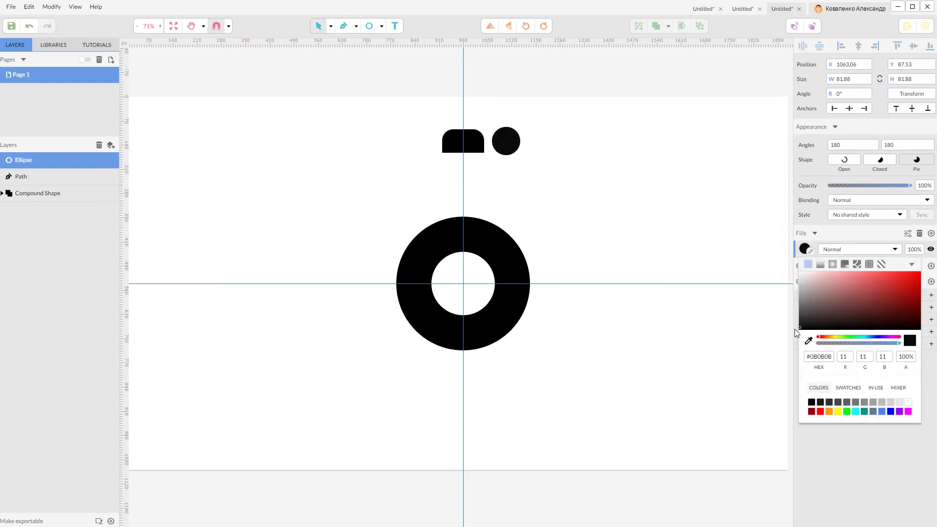
pyautogui.click(331, 26)
pyautogui.click(337, 39)
pyautogui.click(549, 104)
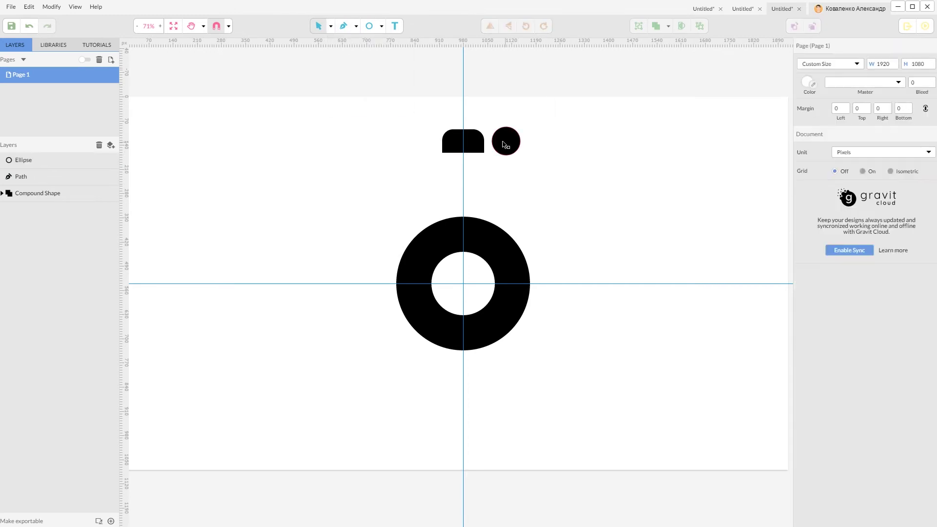
pyautogui.moveTo(508, 144); pyautogui.dragTo(489, 141)
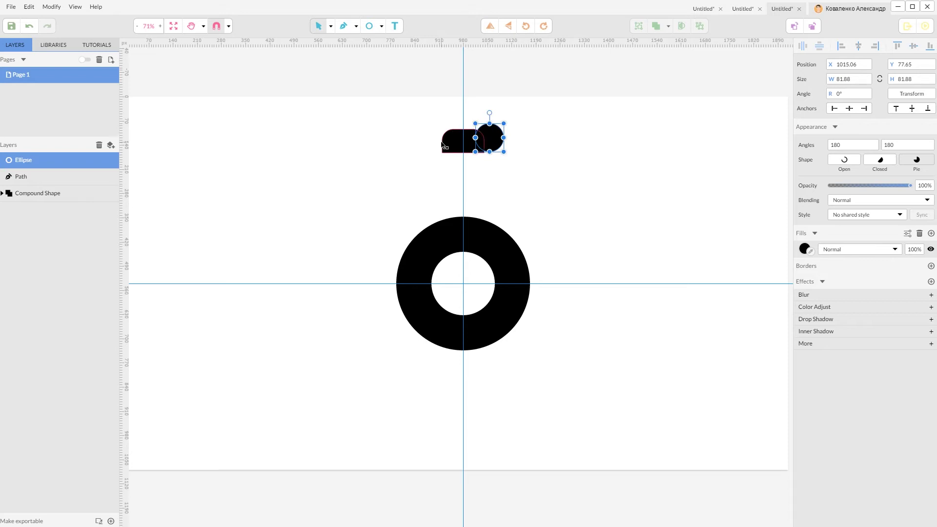
# Step: Copy the circle to the block's left side, group both circles, and centre the block between them
pyautogui.scroll(5, 441, 144)
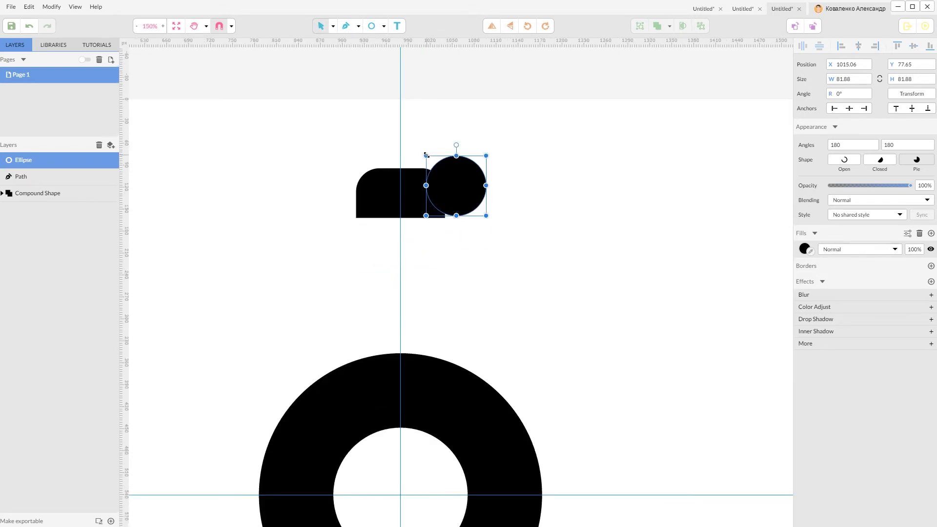
pyautogui.click(409, 190)
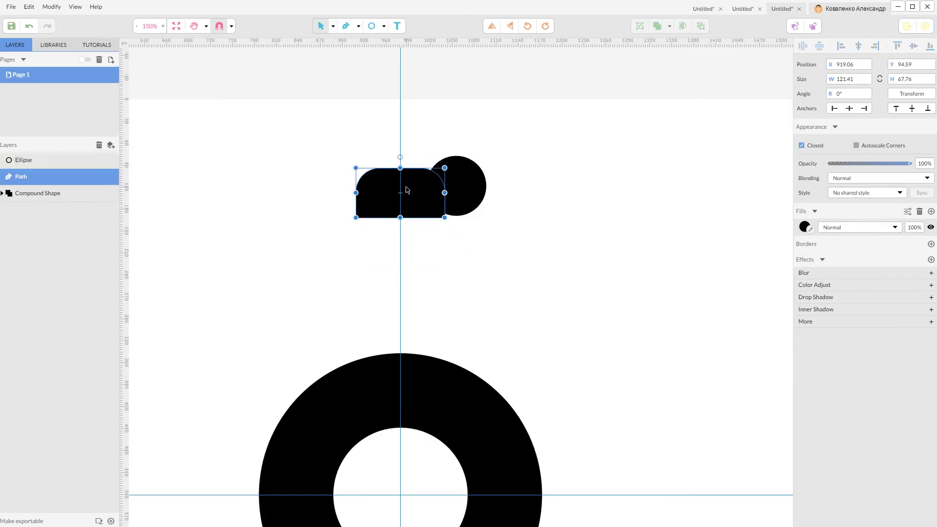
pyautogui.moveTo(476, 180); pyautogui.dragTo(359, 190)
pyautogui.keyDown('shift'); pyautogui.click(463, 183); pyautogui.keyUp('shift')
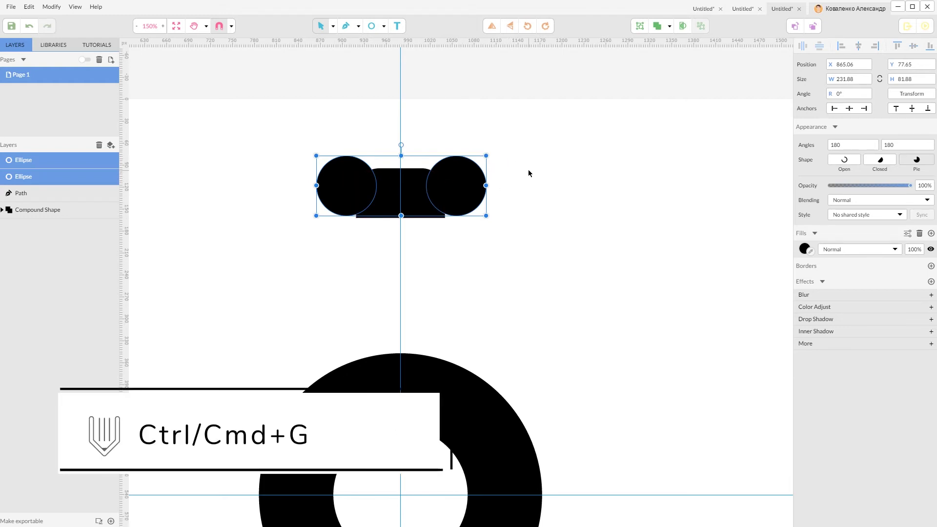
pyautogui.hotkey('ctrl', 'g')
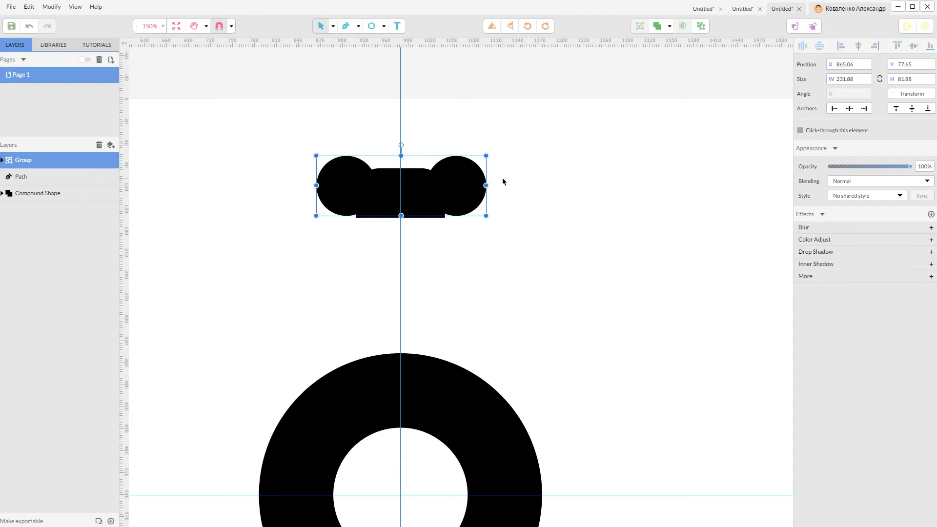
pyautogui.keyDown('shift'); pyautogui.click(415, 190); pyautogui.keyUp('shift')
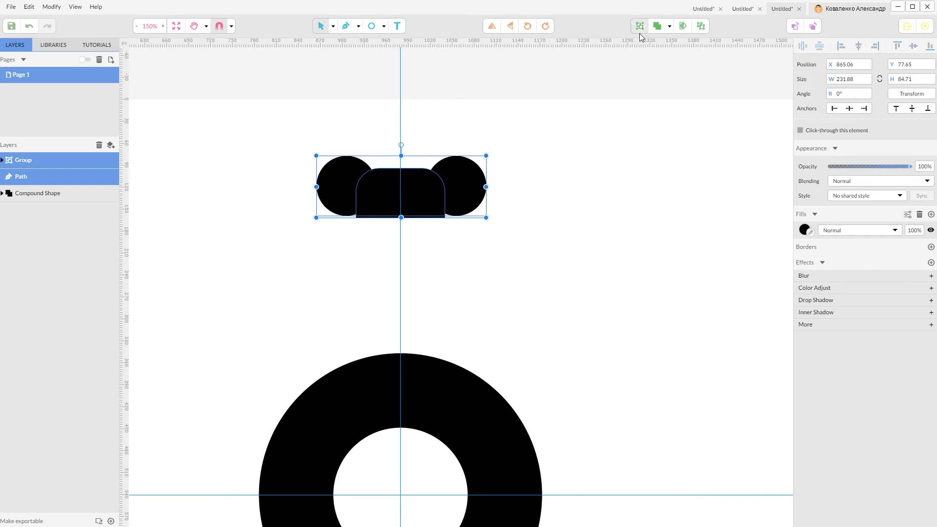
pyautogui.click(858, 46)
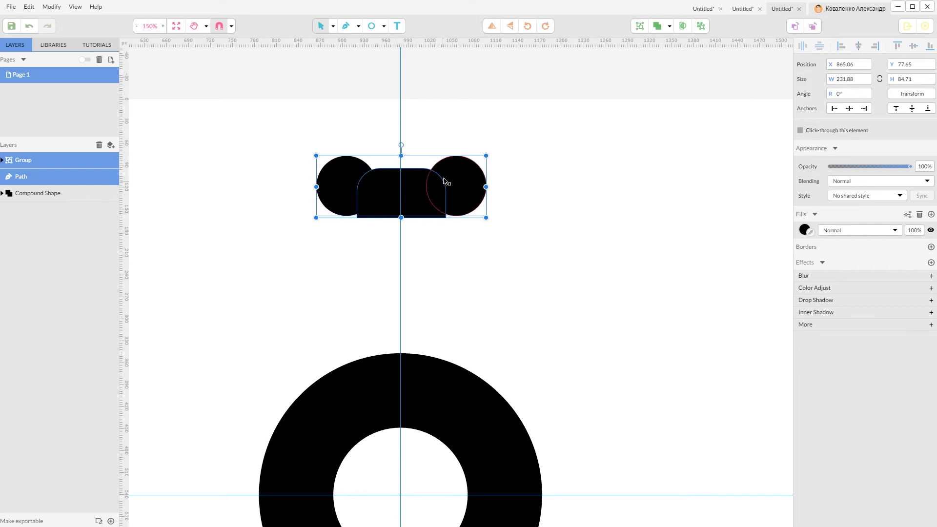
pyautogui.click(670, 25)
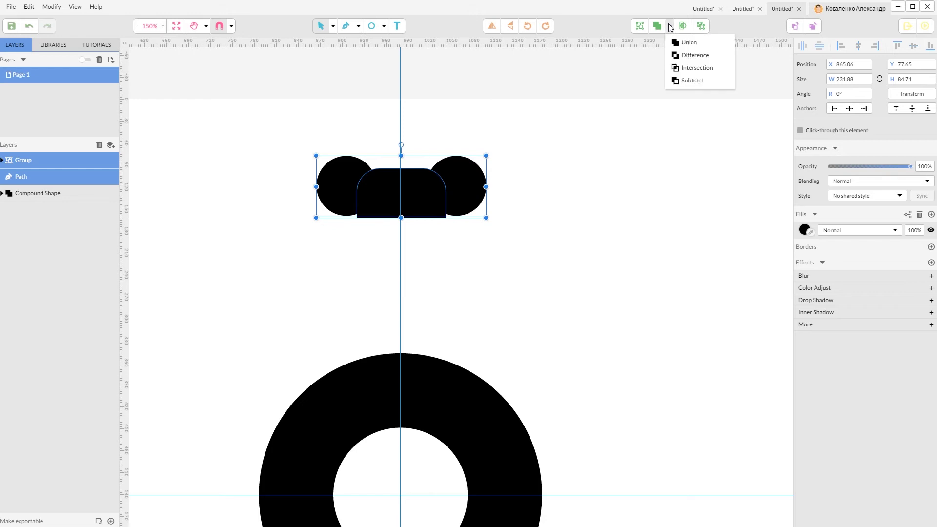
# Step: Subtract the circles from the block and move the notched tooth onto the ring's top
pyautogui.click(690, 80)
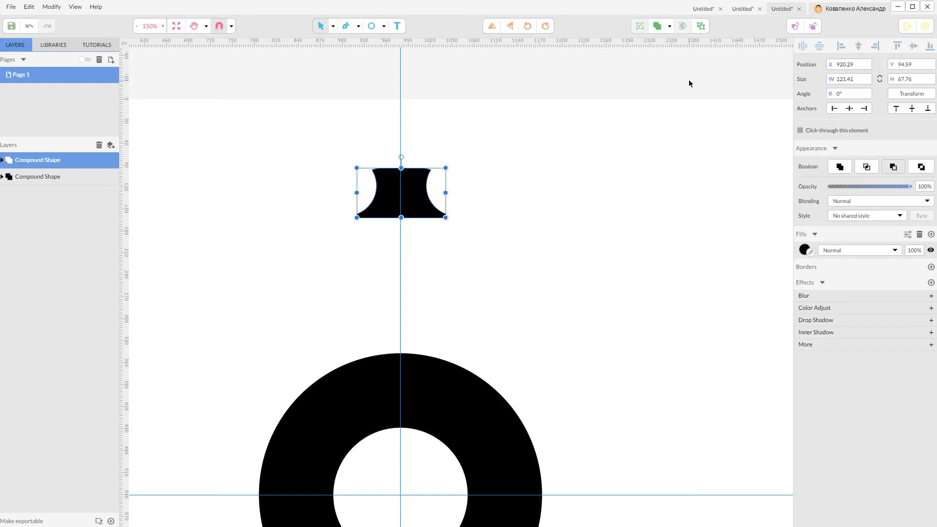
pyautogui.click(503, 204)
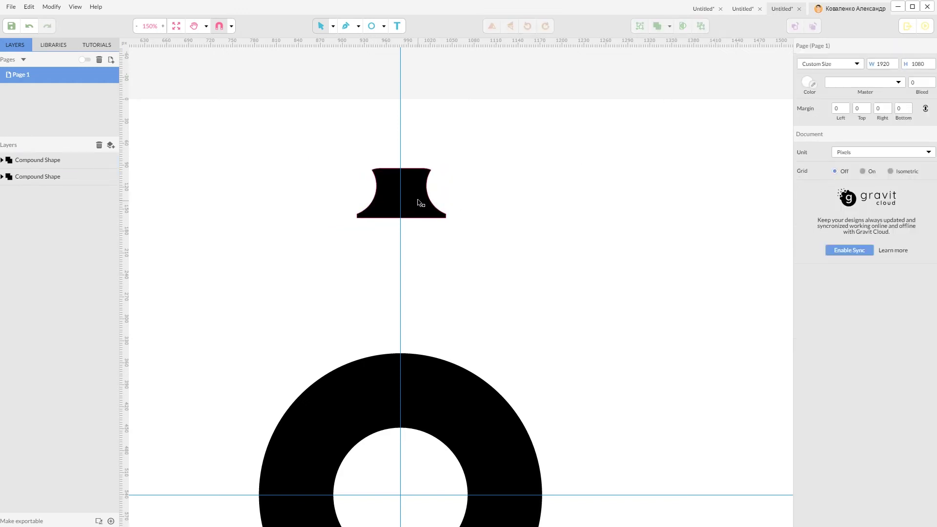
pyautogui.moveTo(423, 203); pyautogui.dragTo(415, 350)
# Step: Place a vertically flipped copy of the tooth at the ring's bottom and select both teeth
pyautogui.scroll(-4, 489, 286)
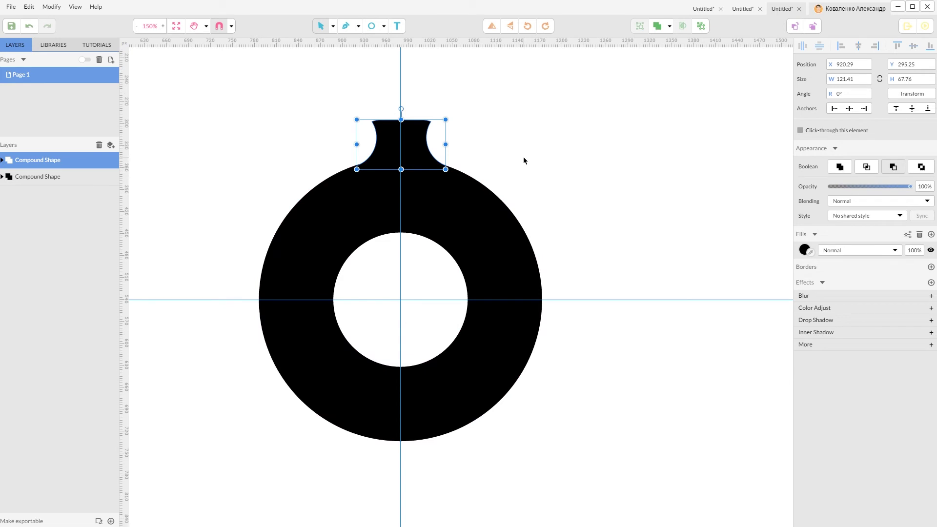
pyautogui.hotkey('ctrl', 'd')
pyautogui.click(511, 26)
pyautogui.moveTo(422, 130); pyautogui.dragTo(412, 439)
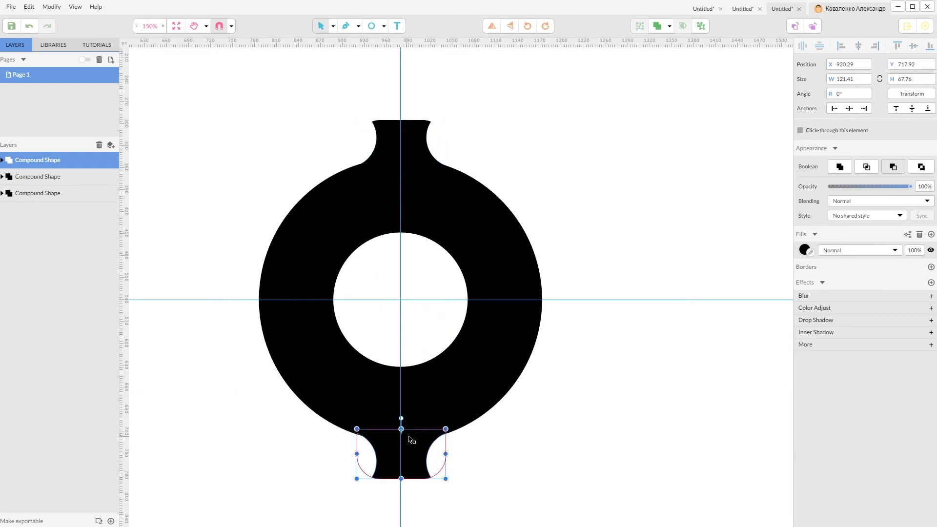
pyautogui.keyDown('shift'); pyautogui.click(439, 132); pyautogui.keyUp('shift')
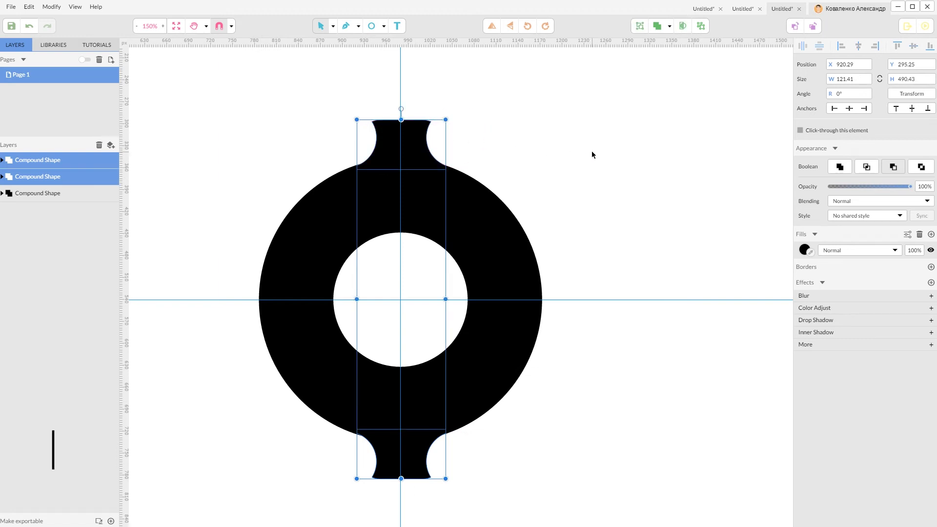
# Step: Group the two teeth and apply a Transform with 120° rotation and 3 copies around the ring
pyautogui.hotkey('ctrl', 'g')
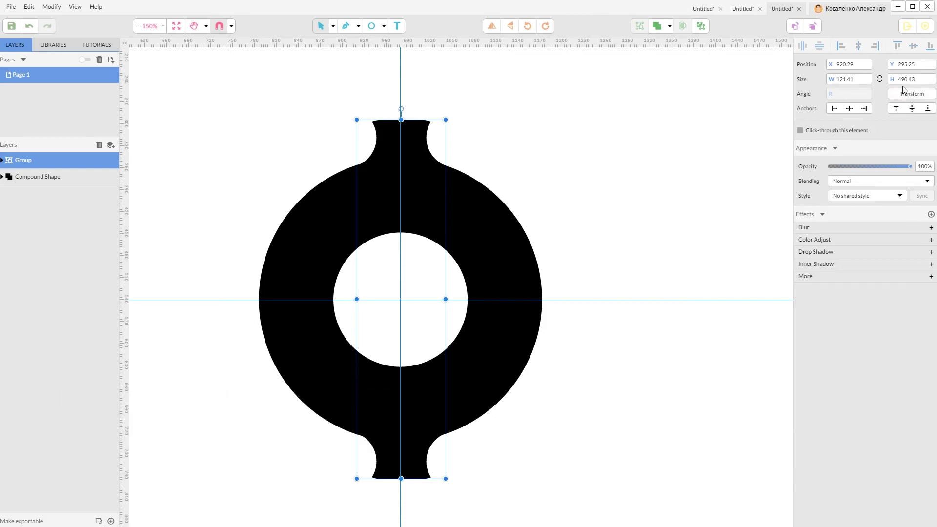
pyautogui.press('super+plus')
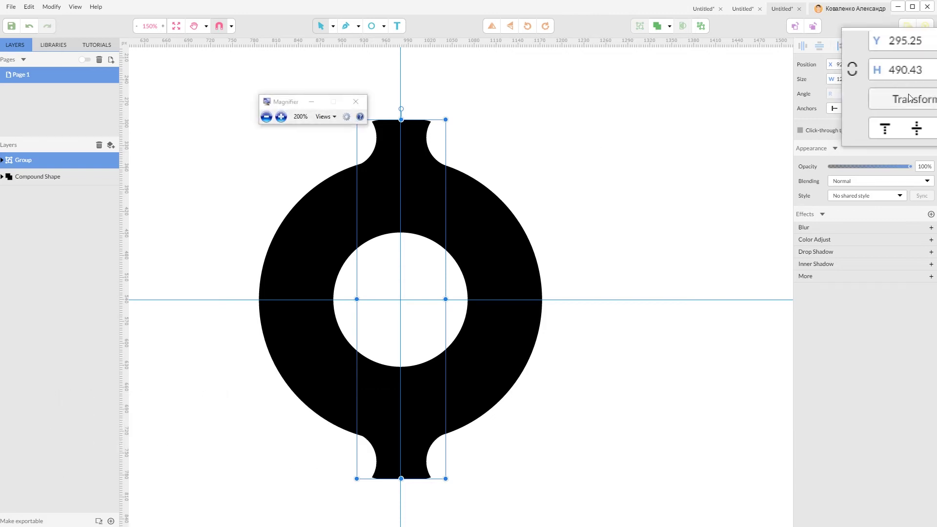
pyautogui.press('super+Escape')
pyautogui.click(910, 96)
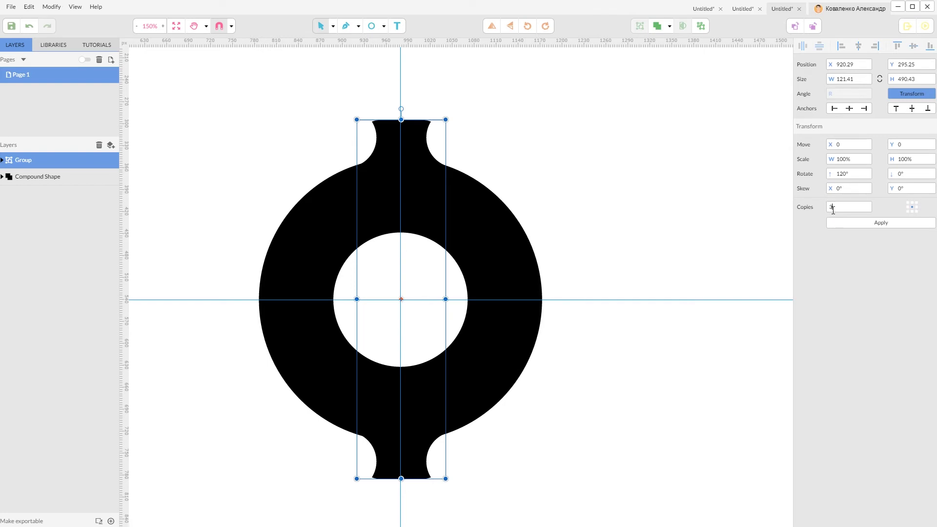
pyautogui.press('super+plus')
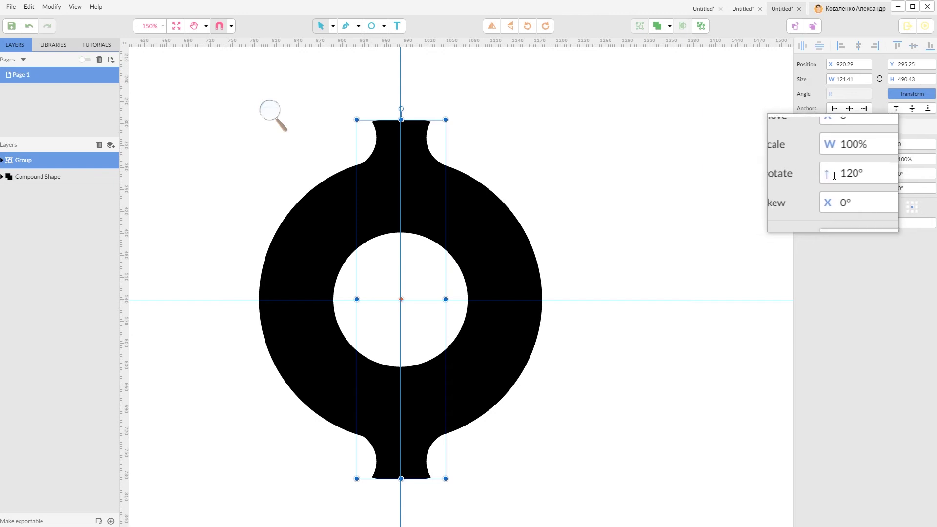
pyautogui.press('super+Escape')
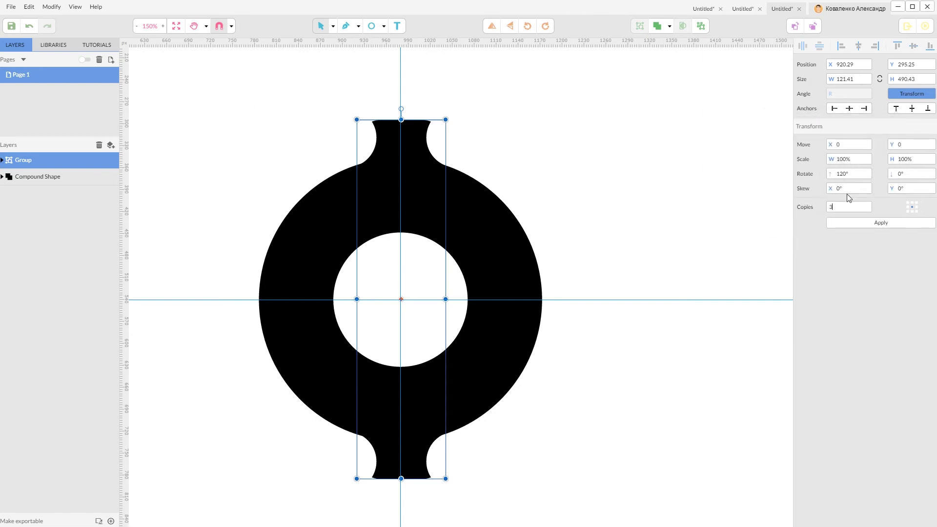
pyautogui.click(848, 222)
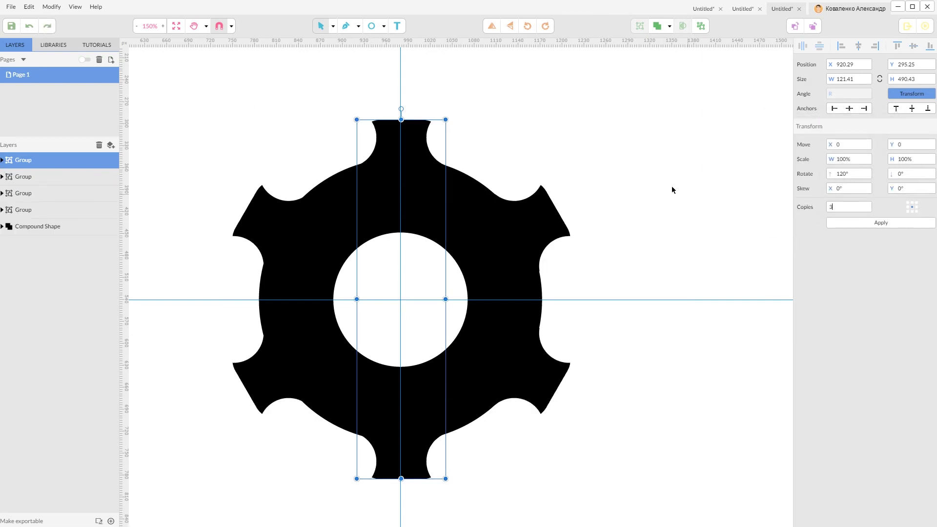
# Step: Group all gear parts, shrink the gear to 227.18 × 241.55 and move it to the top-left corner
pyautogui.click(618, 154)
pyautogui.moveTo(207, 96); pyautogui.dragTo(631, 435)
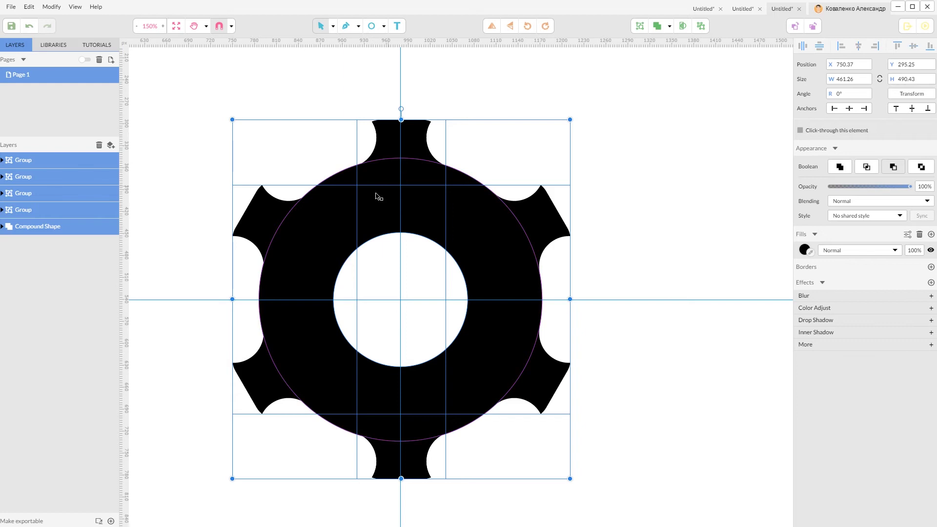
pyautogui.hotkey('ctrl', 'g')
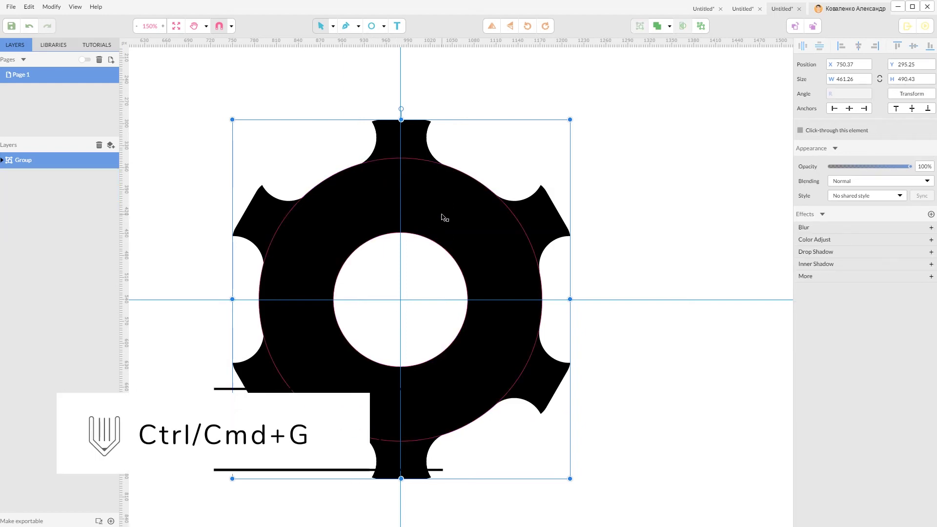
pyautogui.hotkey('ctrl', '-')
pyautogui.hotkey('ctrl', '-')
pyautogui.press('alt')
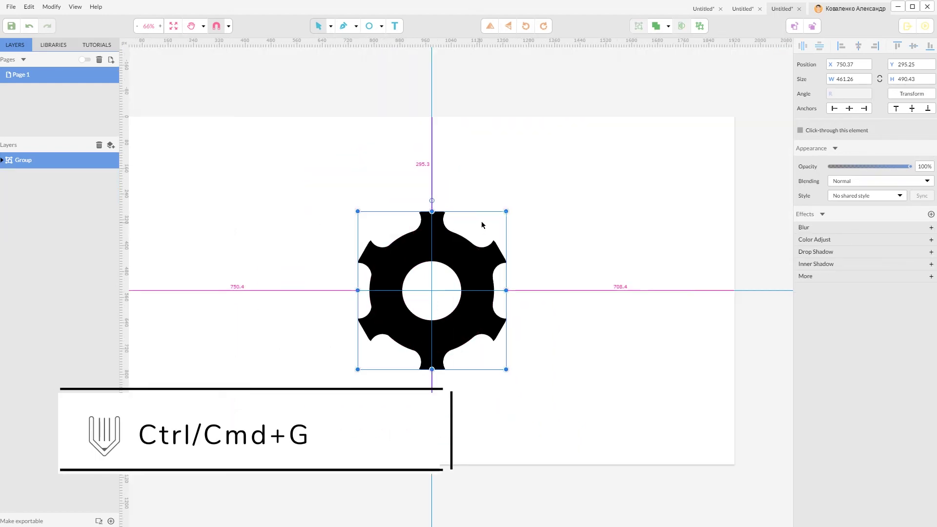
pyautogui.moveTo(505, 210); pyautogui.dragTo(194, 161)
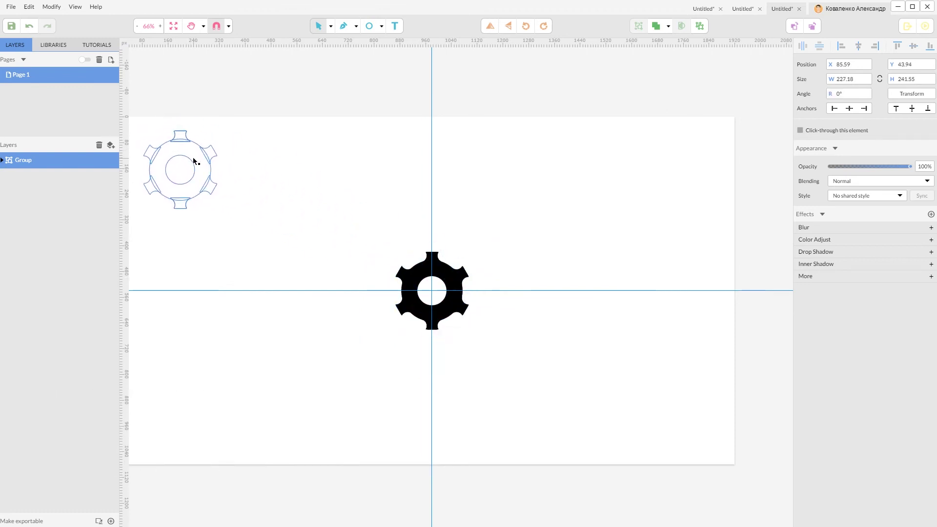
pyautogui.moveTo(193, 159); pyautogui.dragTo(193, 159)
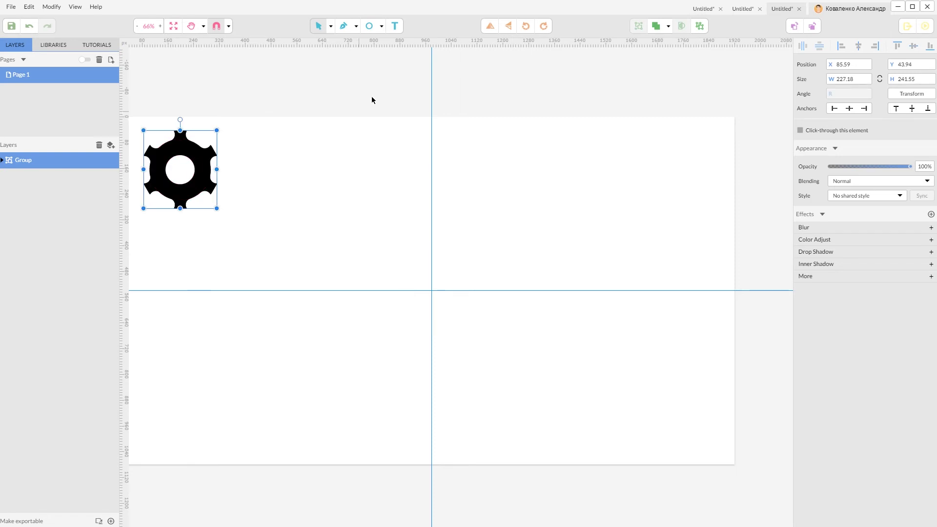
# Step: Draw a 240.91 × 334.85 rectangle filled #000000 and centre it on the vertical guide
pyautogui.click(381, 26)
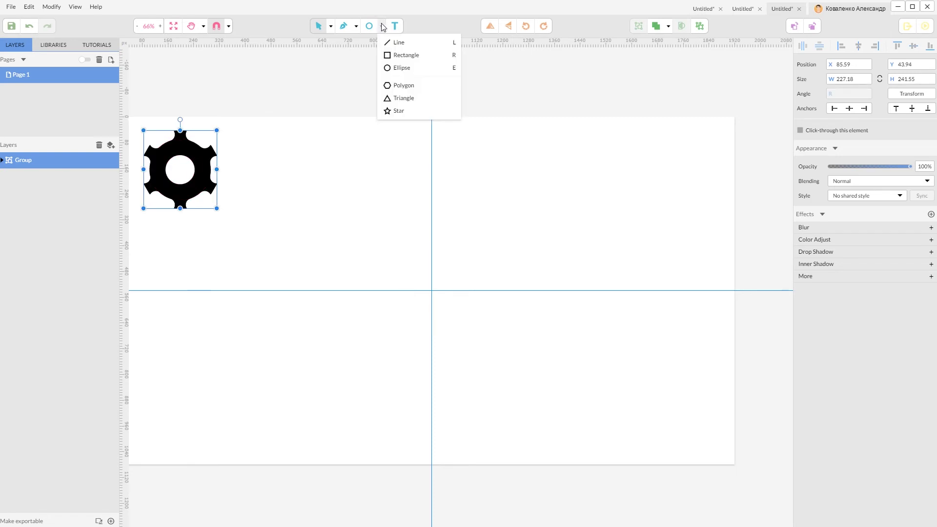
pyautogui.click(399, 56)
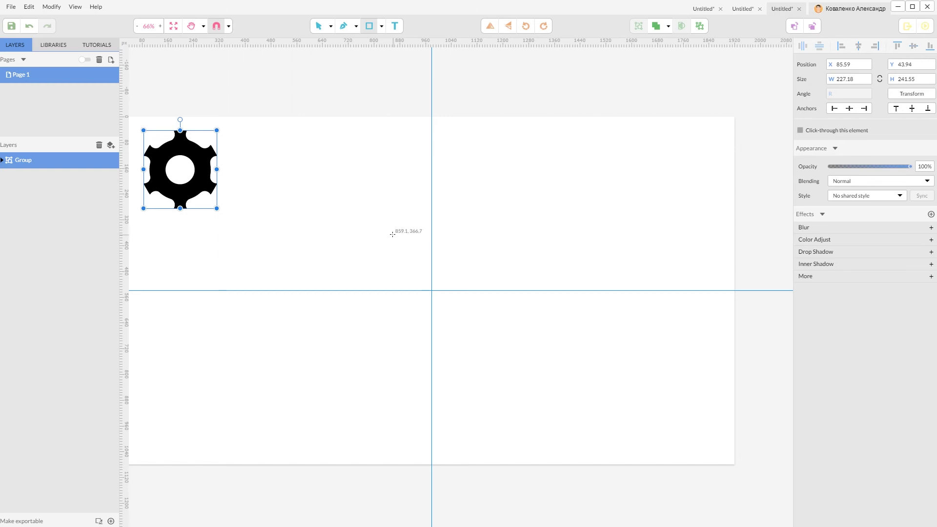
pyautogui.moveTo(393, 234); pyautogui.dragTo(471, 343)
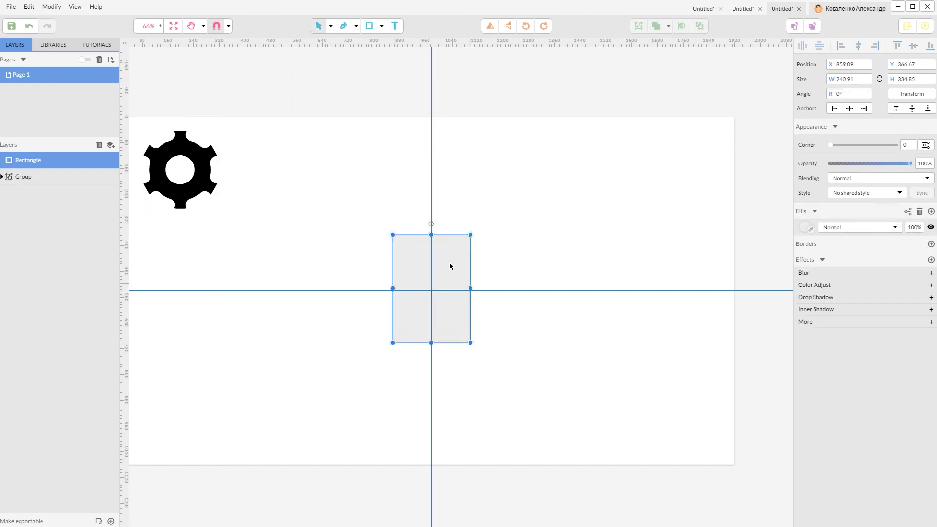
pyautogui.click(802, 227)
pyautogui.moveTo(816, 266); pyautogui.dragTo(800, 308)
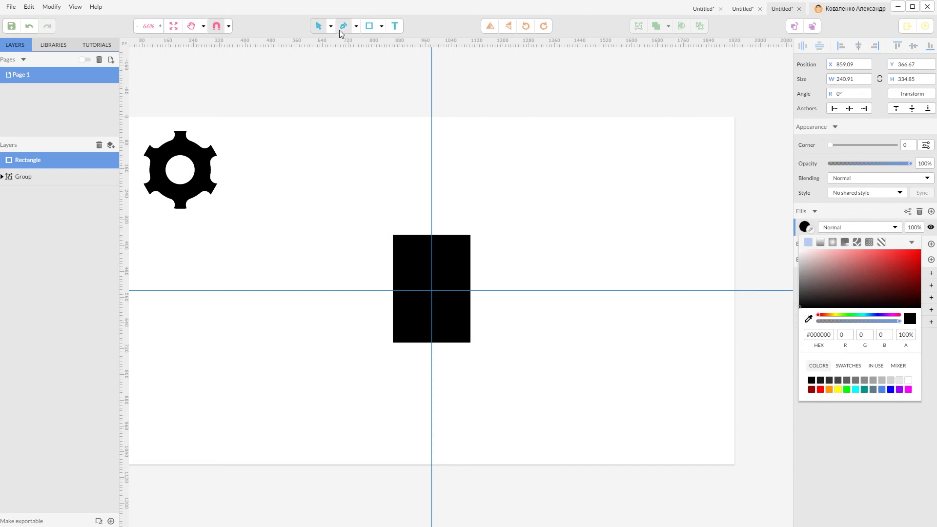
pyautogui.click(355, 26)
pyautogui.click(358, 43)
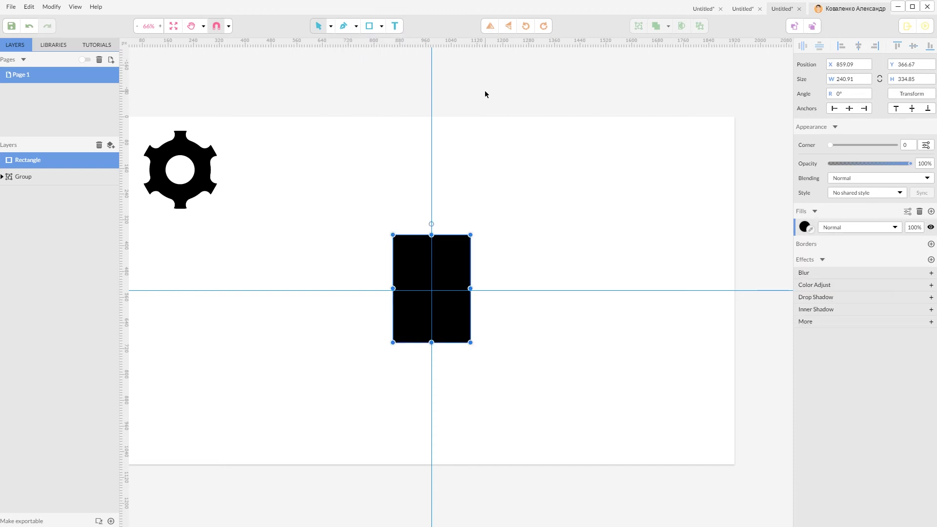
pyautogui.click(858, 46)
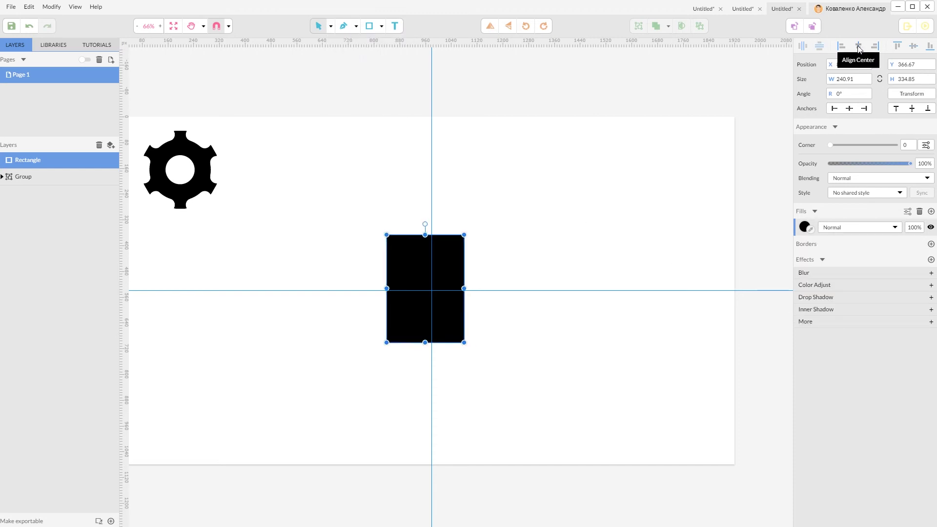
pyautogui.moveTo(449, 252); pyautogui.dragTo(454, 250)
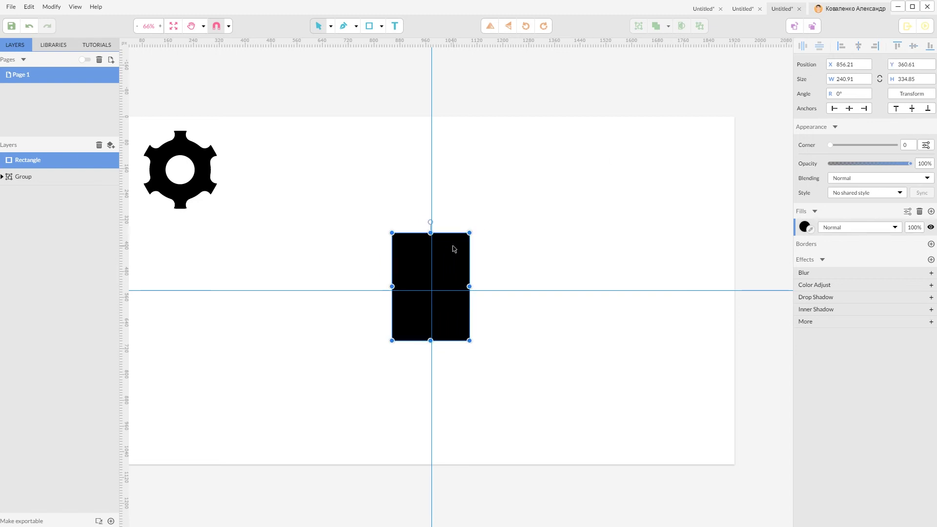
pyautogui.rightClick(453, 249)
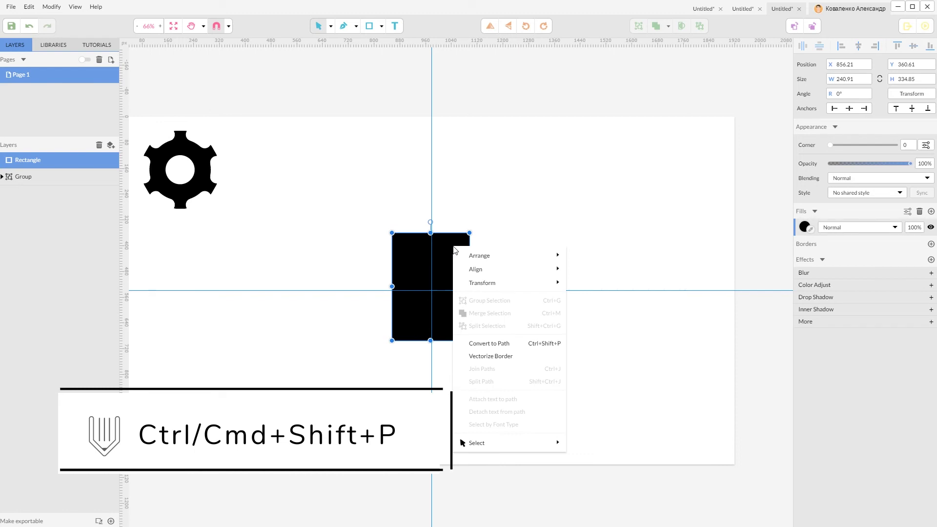
# Step: Convert the rectangle to a path and select its top two anchor points
pyautogui.click(488, 344)
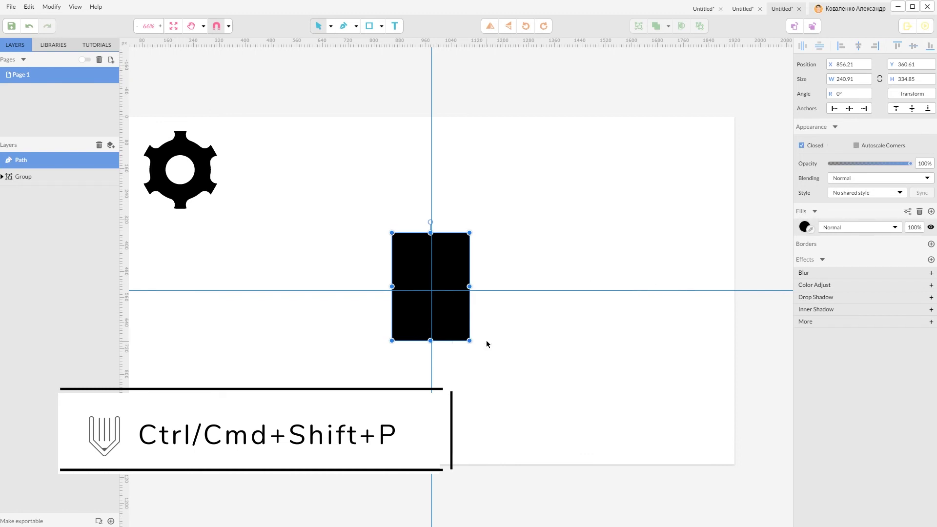
pyautogui.click(332, 28)
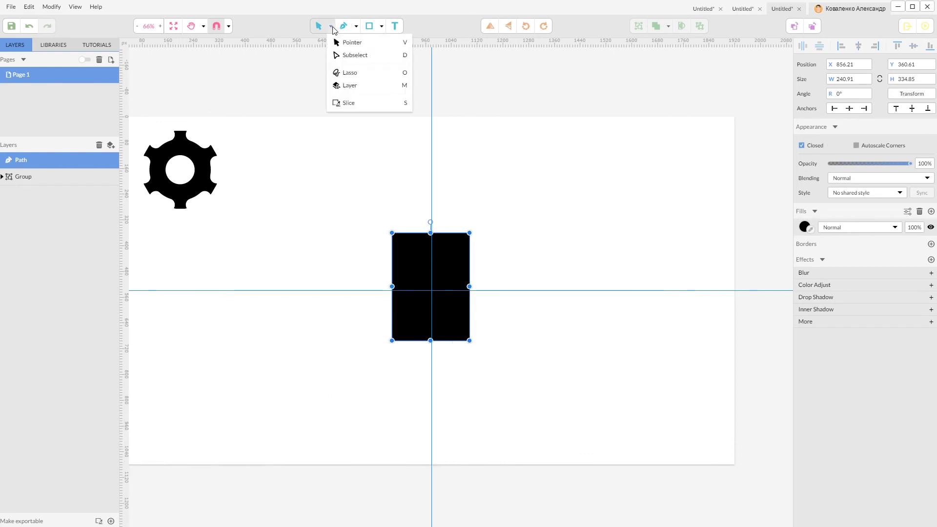
pyautogui.click(346, 59)
pyautogui.moveTo(375, 220); pyautogui.dragTo(497, 253)
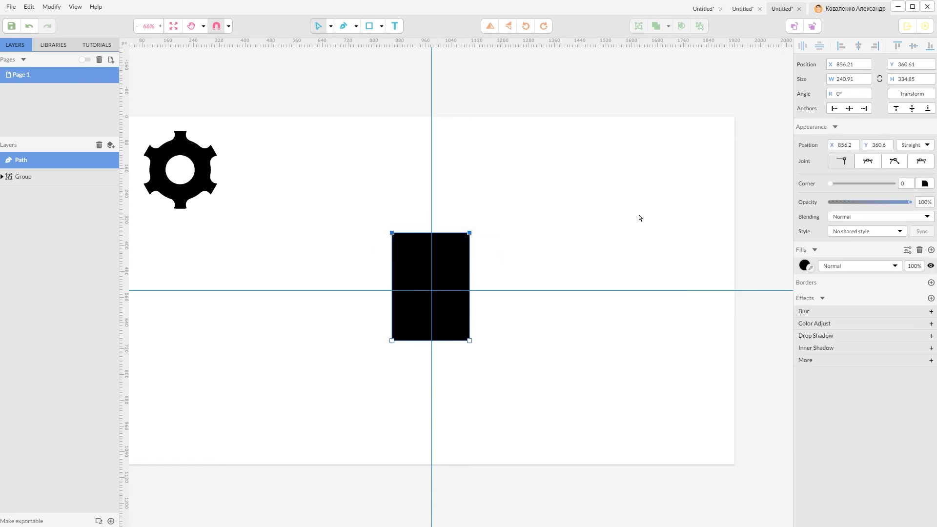
# Step: Round the top corners into an arch, settling on a corner radius of 120
pyautogui.moveTo(830, 183); pyautogui.dragTo(894, 183)
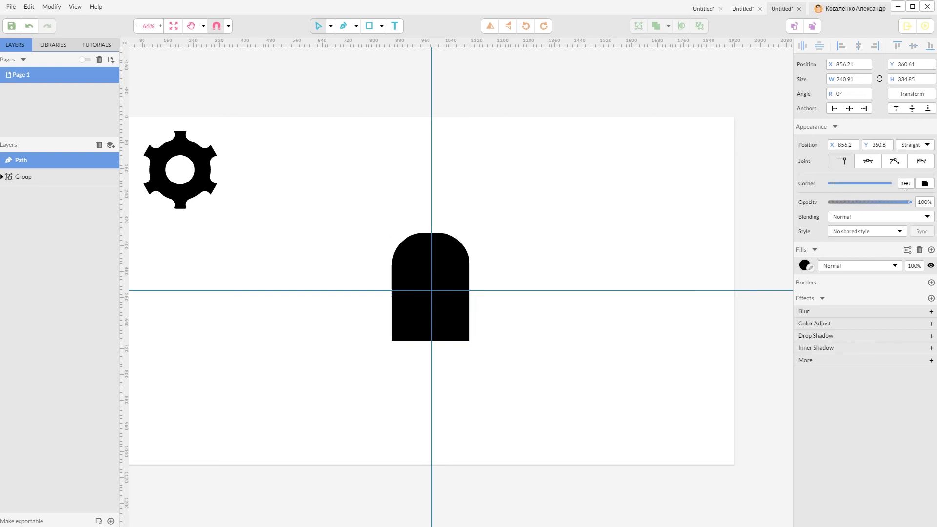
pyautogui.doubleClick(906, 183)
pyautogui.write('107')
pyautogui.press('Return')
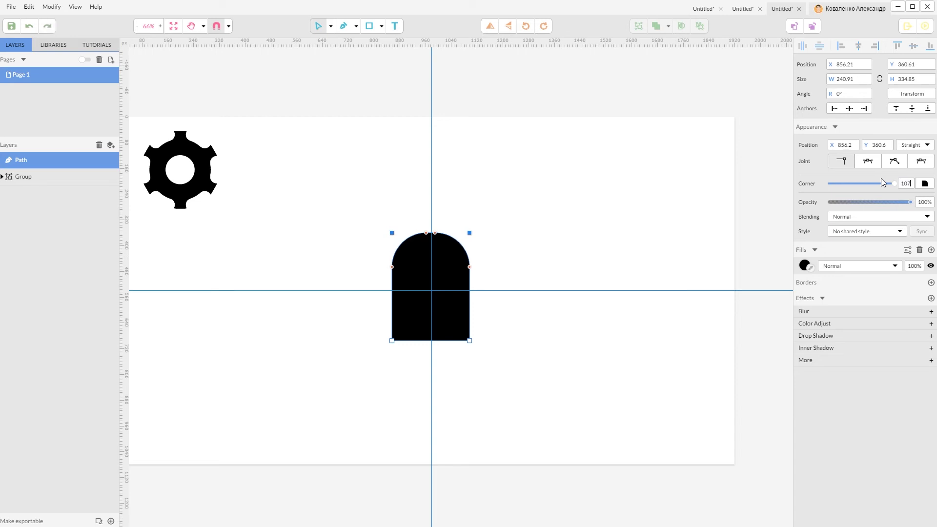
pyautogui.press('Up')
pyautogui.press('Up')
pyautogui.press('Up')
pyautogui.press('Up')
pyautogui.press('Up')
pyautogui.press('Up')
pyautogui.press('Up')
pyautogui.press('Up')
pyautogui.press('Up')
pyautogui.press('Up')
pyautogui.press('Up')
pyautogui.press('Up')
pyautogui.press('Down')
pyautogui.press('Down')
pyautogui.moveTo(438, 238); pyautogui.dragTo(431, 234)
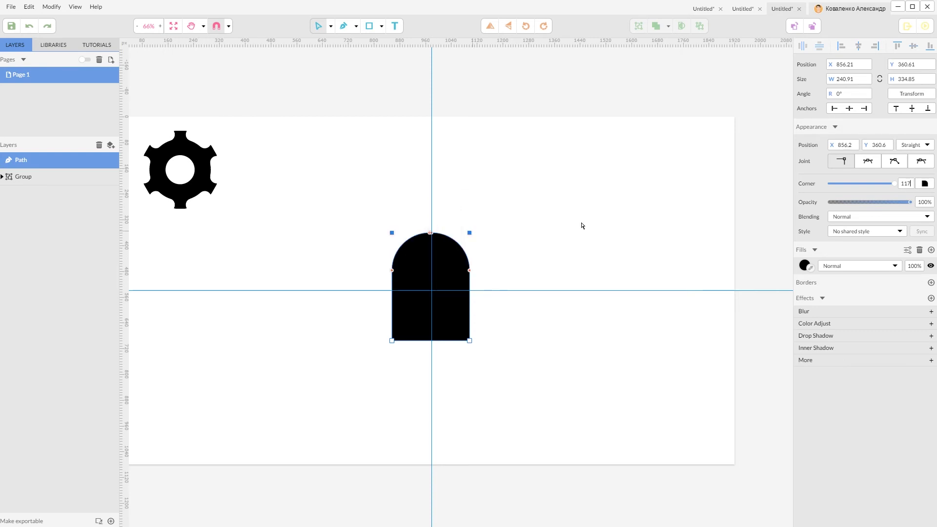
pyautogui.press('Up')
pyautogui.press('Up')
pyautogui.press('Up')
# Step: Raise the arch, rotate it to 45°, and duplicate it with a horizontally flipped copy
pyautogui.click(331, 27)
pyautogui.click(340, 40)
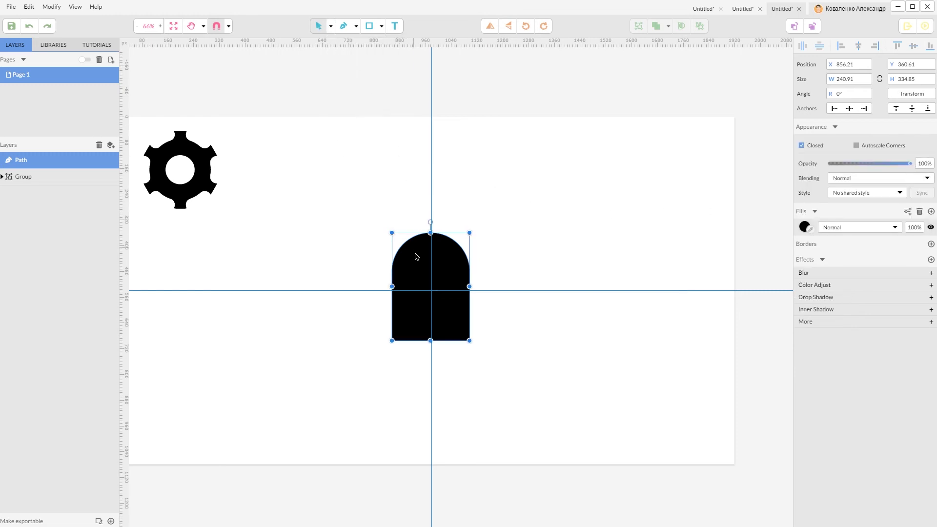
pyautogui.moveTo(416, 256); pyautogui.dragTo(417, 230)
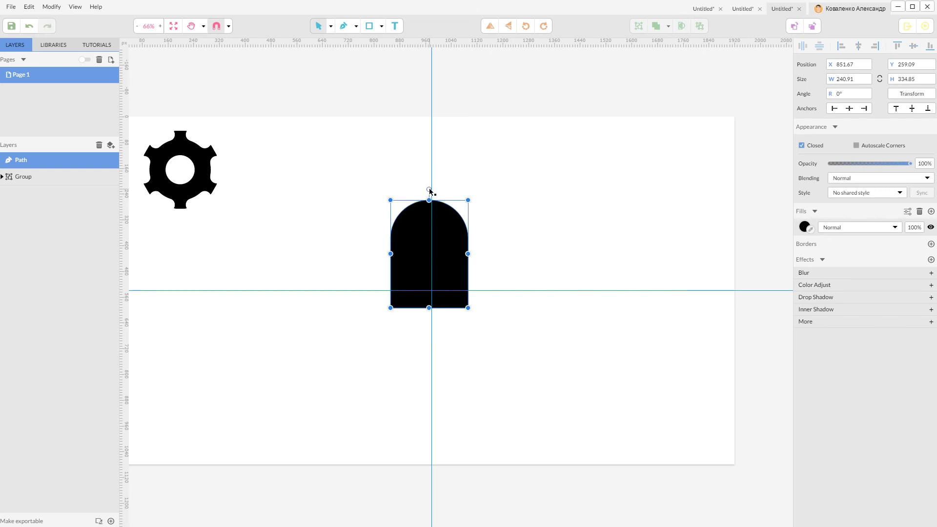
pyautogui.moveTo(429, 191); pyautogui.dragTo(389, 208)
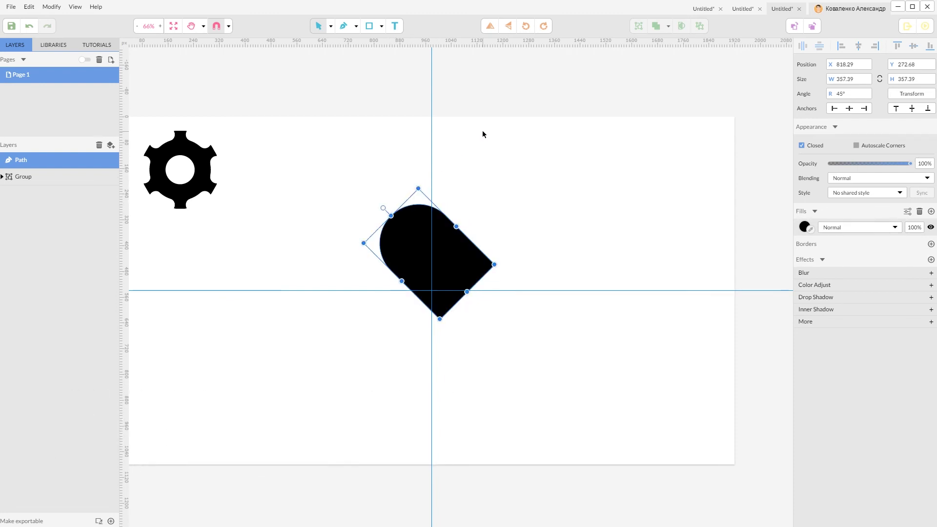
pyautogui.hotkey('ctrl', 'd')
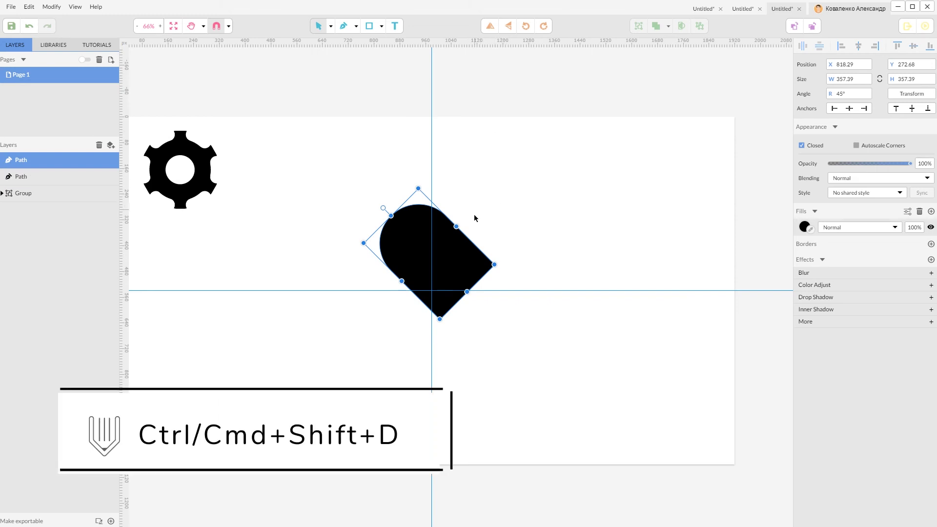
pyautogui.click(491, 27)
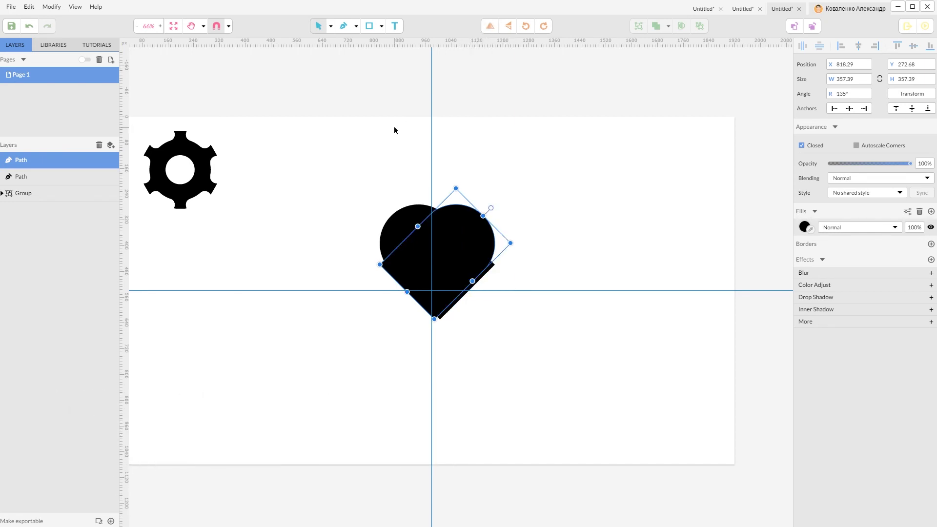
# Step: Nudge the mirrored lobe right, then delete it to start over
pyautogui.hotkey('ctrl', '+')
pyautogui.hotkey('ctrl', '+')
pyautogui.moveTo(488, 210); pyautogui.dragTo(504, 206)
pyautogui.click(665, 255)
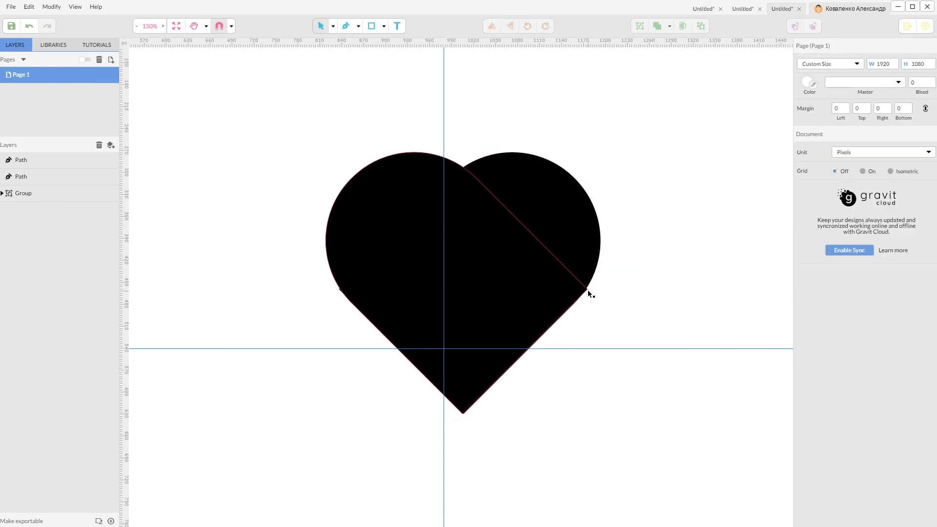
pyautogui.click(547, 228)
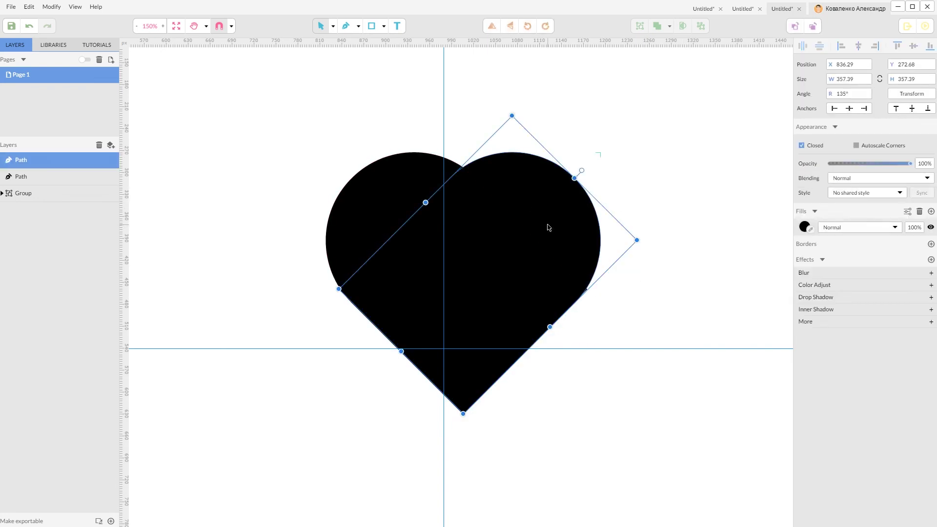
pyautogui.press('Delete')
# Step: Shrink the tilted arch slightly, then add a horizontally flipped copy aligned into a heart
pyautogui.click(508, 224)
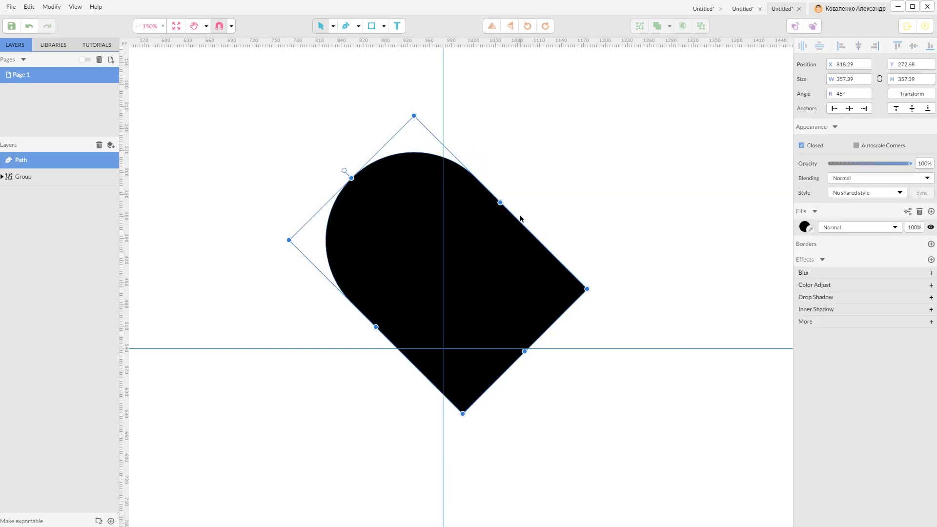
pyautogui.moveTo(501, 204); pyautogui.dragTo(494, 209)
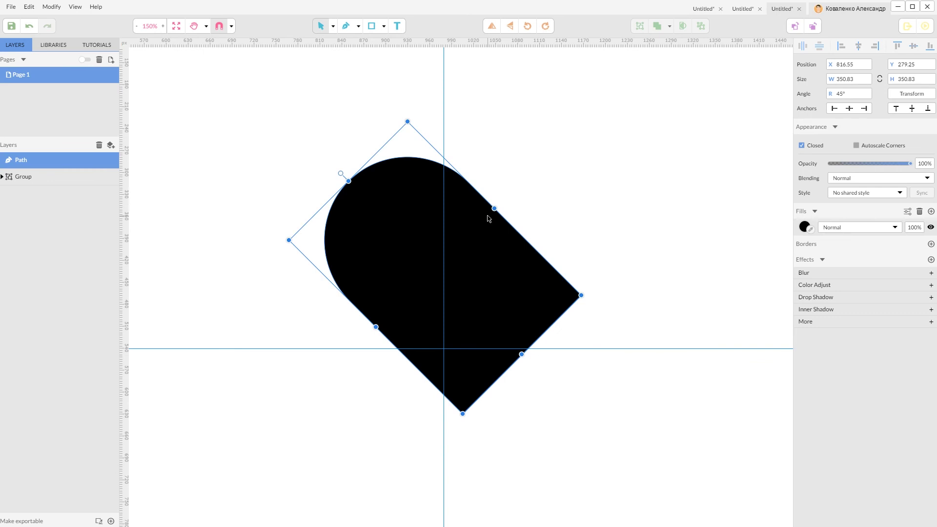
pyautogui.hotkey('ctrl', 'shift', 'd')
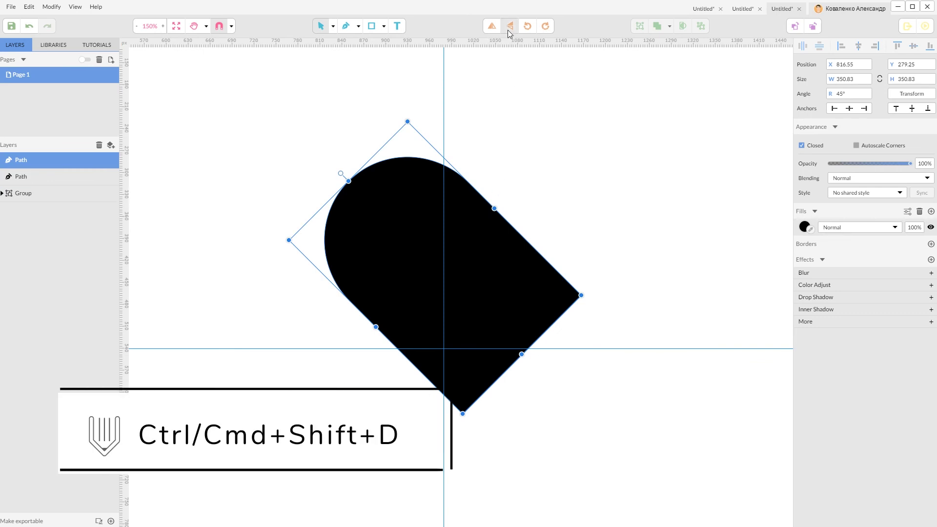
pyautogui.click(495, 29)
pyautogui.moveTo(481, 219); pyautogui.dragTo(500, 233)
# Step: Unite both heart halves into one shape and scale it down beside the gear
pyautogui.keyDown('shift'); pyautogui.click(393, 196); pyautogui.keyUp('shift')
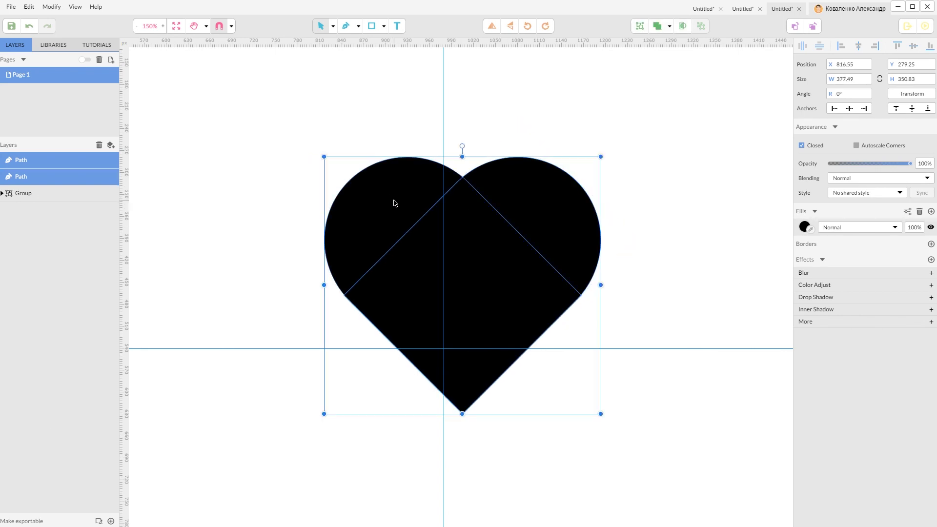
pyautogui.click(657, 27)
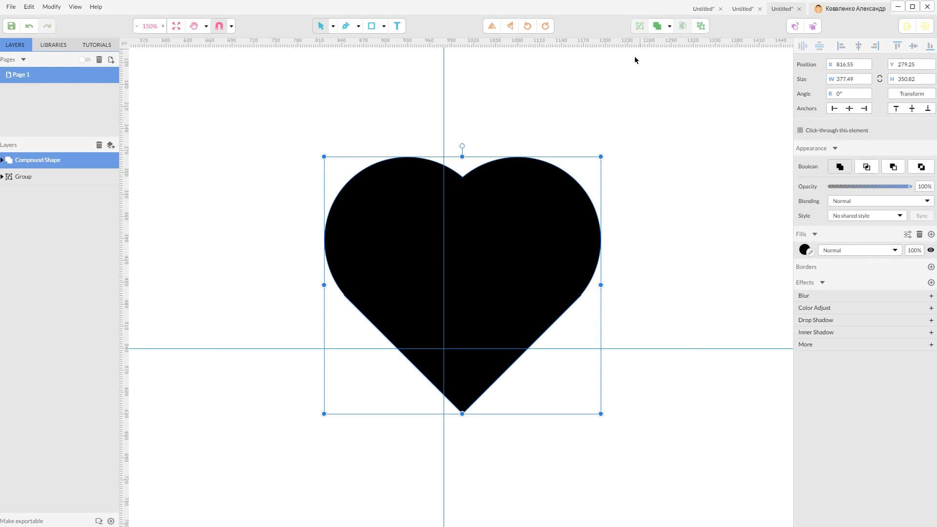
pyautogui.hotkey('ctrl', '-')
pyautogui.hotkey('ctrl', '-')
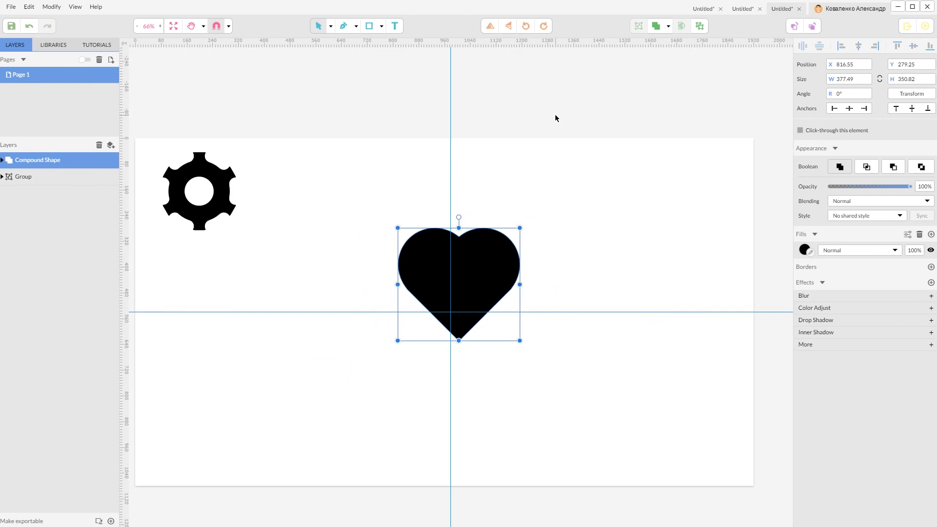
pyautogui.moveTo(504, 242); pyautogui.dragTo(356, 205)
pyautogui.click(495, 206)
# Step: Glance at the finished example document, then return and switch back to the Pointer tool
pyautogui.click(703, 8)
pyautogui.hotkey('ctrl', 'shift', 'Tab')
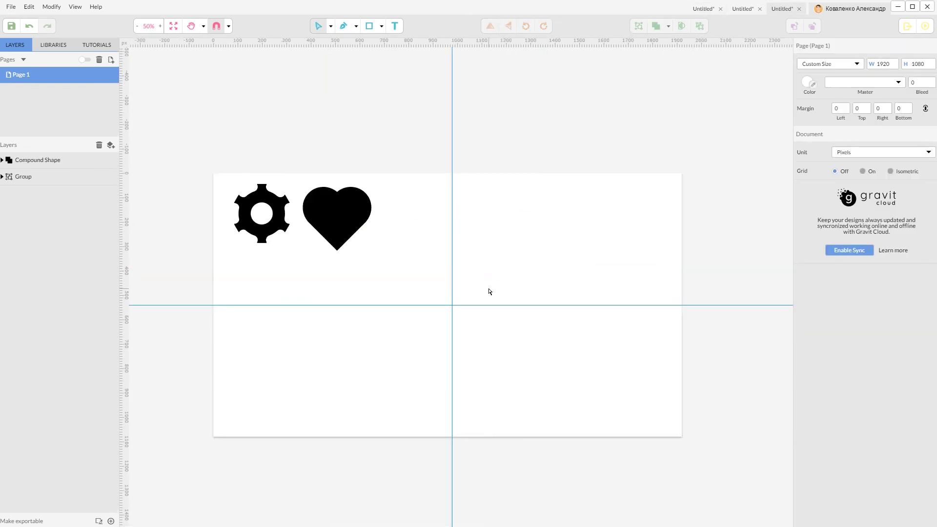
pyautogui.click(331, 26)
pyautogui.click(341, 41)
# Step: Draw a rectangle near the page centre and fill it black (#000000)
pyautogui.click(382, 26)
pyautogui.click(398, 54)
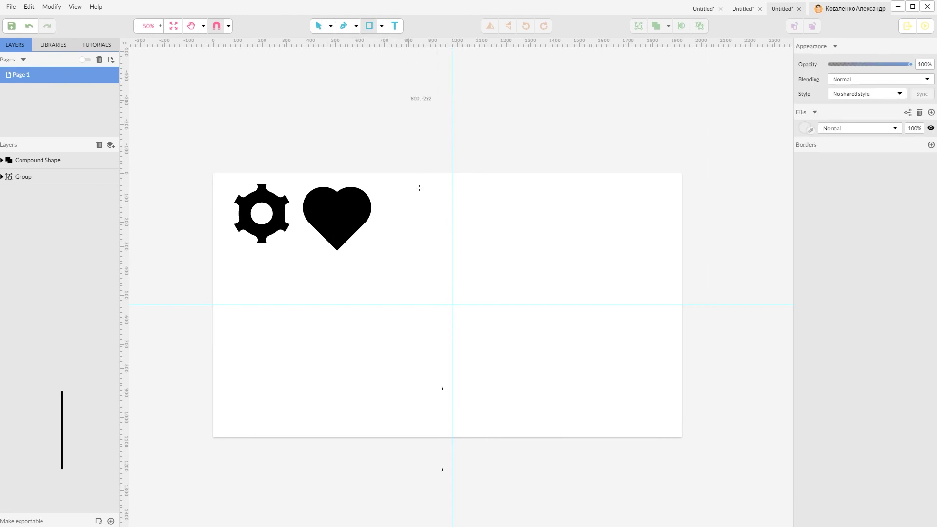
pyautogui.moveTo(406, 280); pyautogui.dragTo(494, 339)
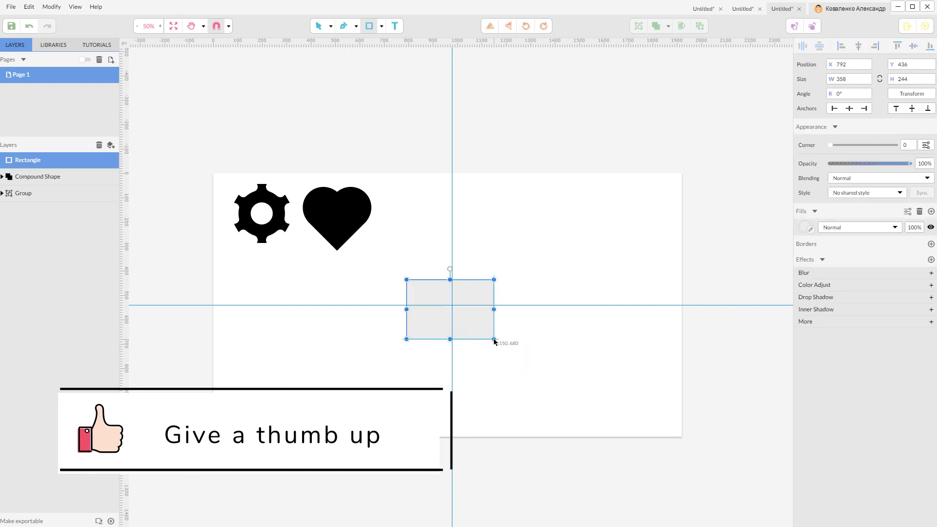
pyautogui.click(804, 227)
pyautogui.moveTo(815, 266); pyautogui.dragTo(781, 318)
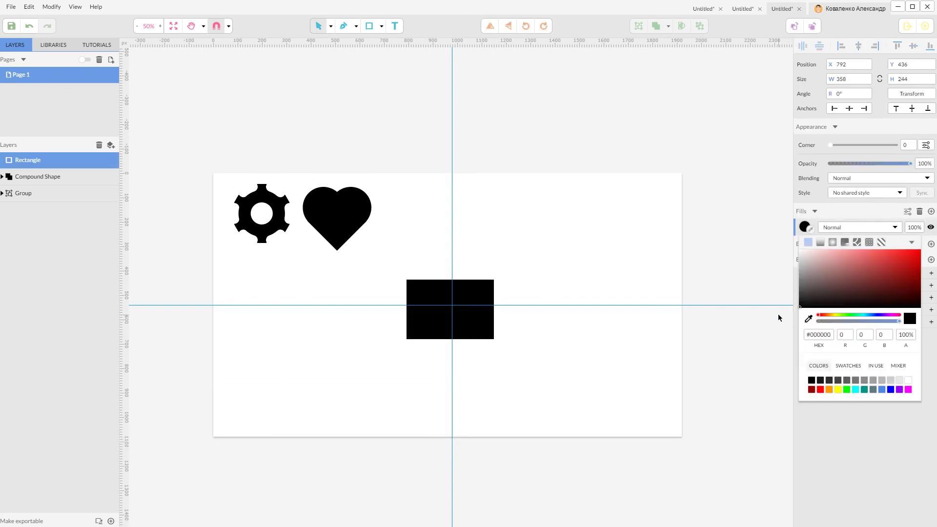
pyautogui.click(575, 184)
# Step: Round all four corners of the black rectangle to a radius of 62
pyautogui.click(468, 292)
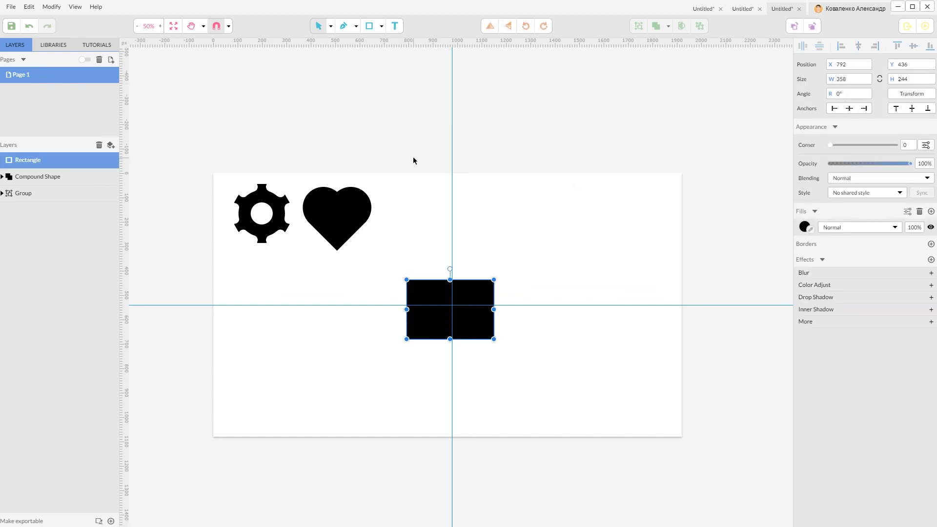
pyautogui.press('Return')
pyautogui.moveTo(413, 288); pyautogui.dragTo(436, 291)
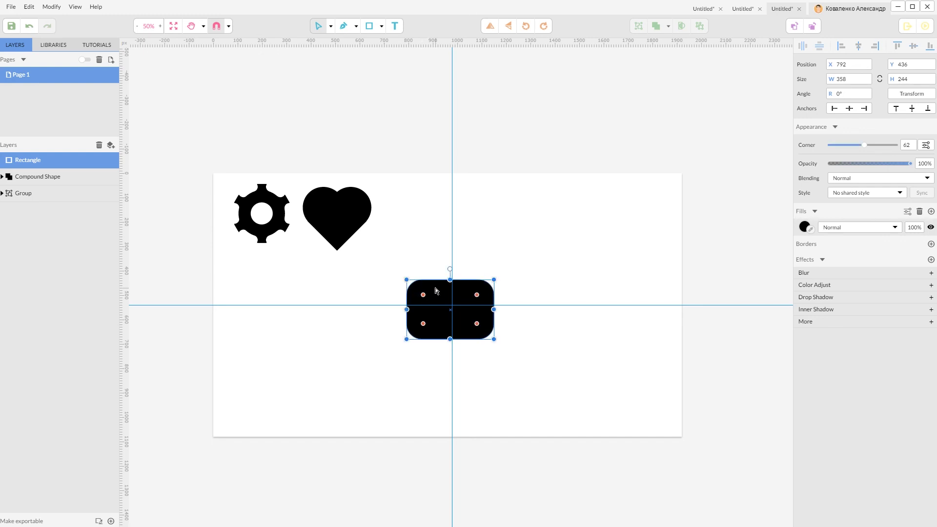
pyautogui.click(448, 236)
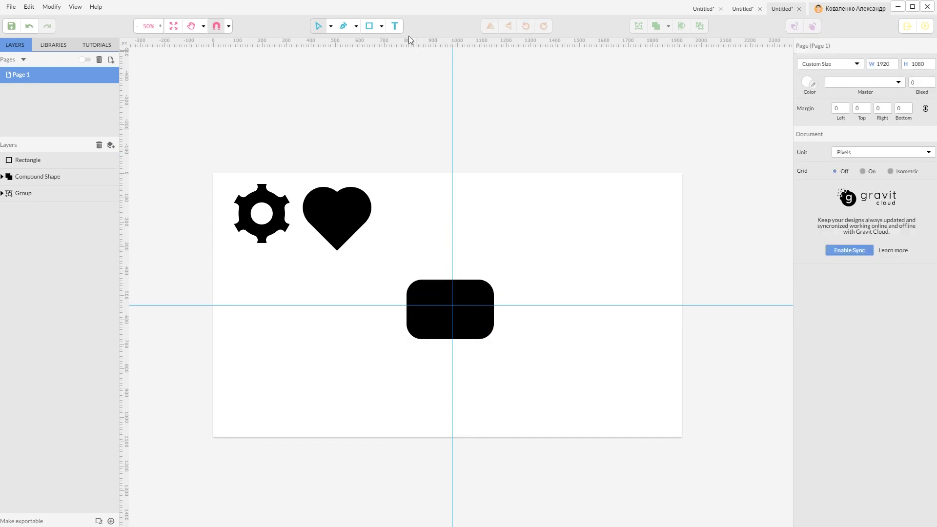
# Step: Draw a black circle at the page's upper right
pyautogui.click(381, 26)
pyautogui.click(398, 68)
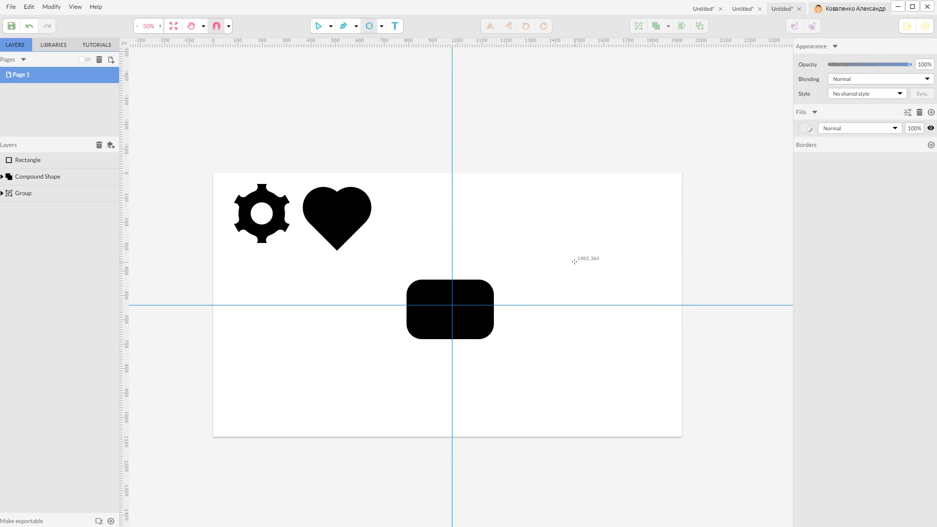
pyautogui.moveTo(578, 242)
pyautogui.mouseDown()
pyautogui.moveTo(628, 293)
pyautogui.moveTo(602, 267)
pyautogui.mouseUp()
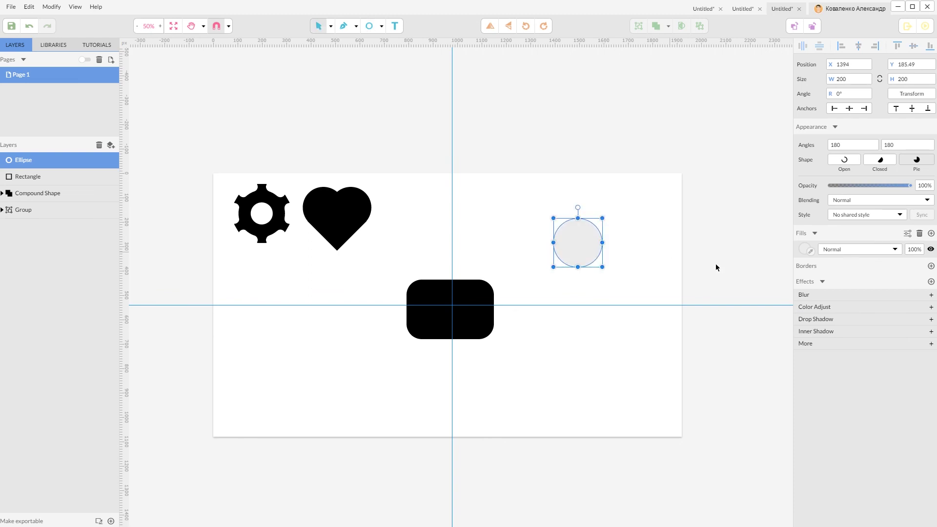
pyautogui.click(804, 250)
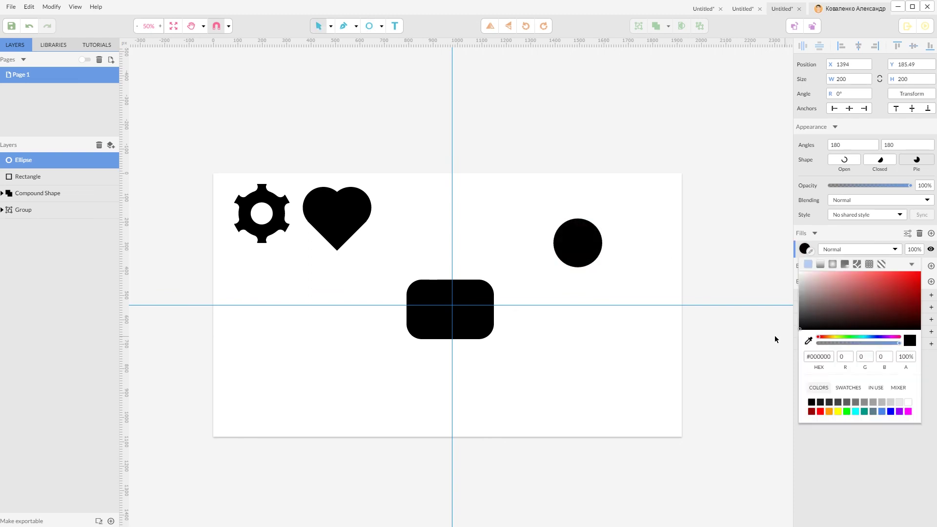
pyautogui.click(585, 250)
# Step: Add an overlapping copy of the circle and select both for a boolean operation
pyautogui.moveTo(583, 247); pyautogui.dragTo(590, 240)
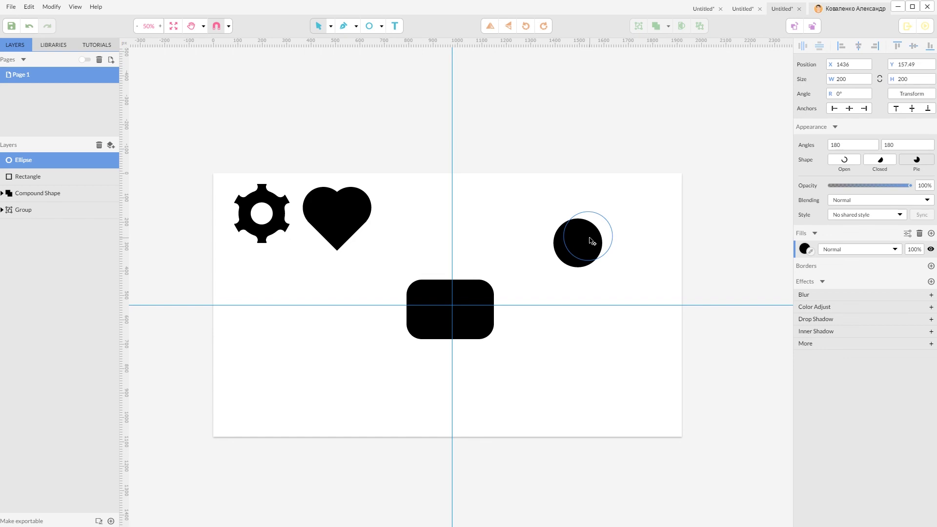
pyautogui.moveTo(591, 241); pyautogui.dragTo(592, 242)
pyautogui.keyDown('shift'); pyautogui.click(559, 249); pyautogui.keyUp('shift')
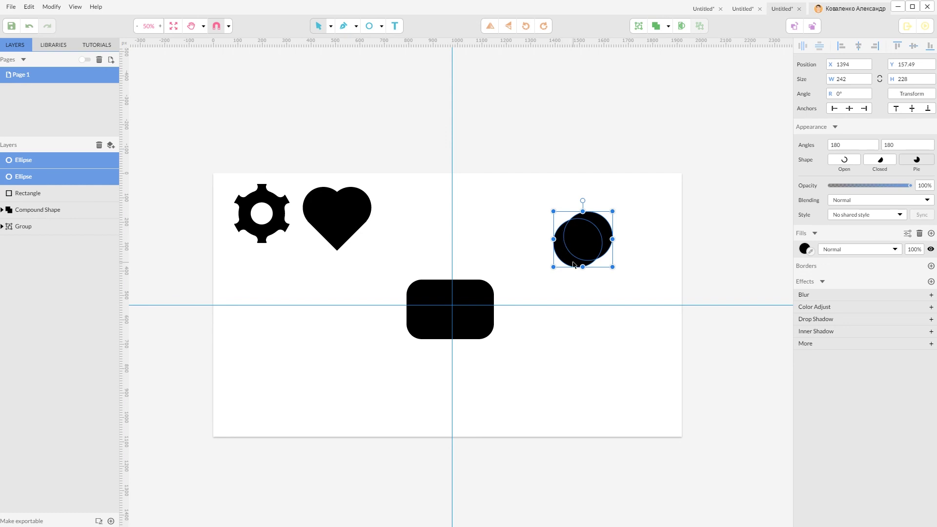
pyautogui.click(669, 27)
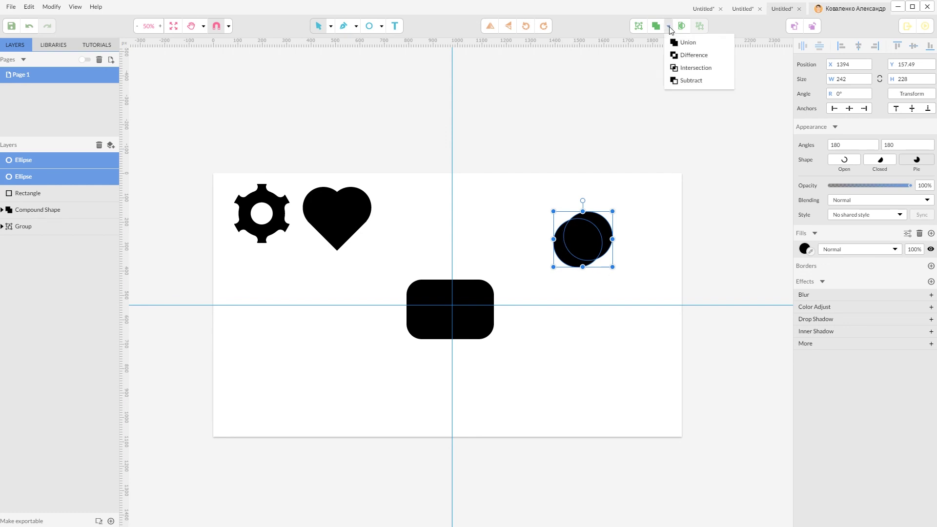
# Step: Subtract one circle from the other and place the crescent under the rectangle's lower left
pyautogui.click(685, 81)
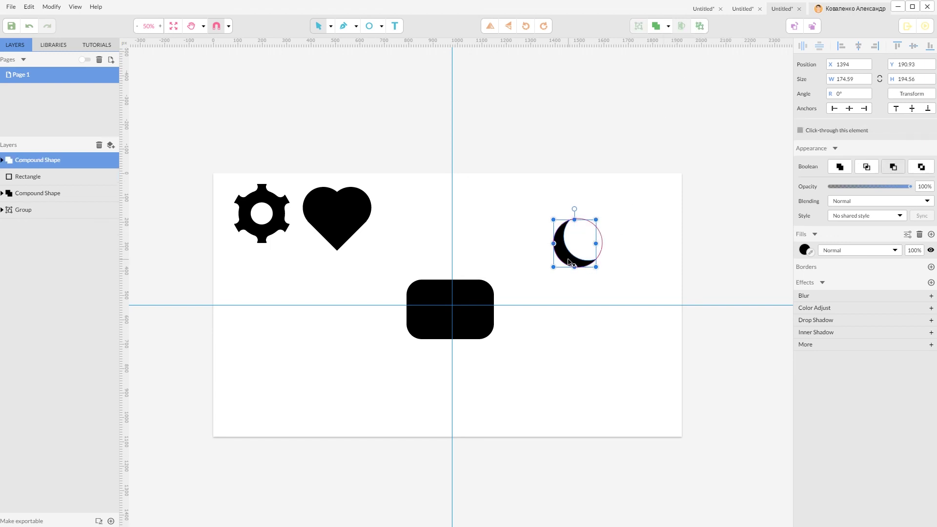
pyautogui.moveTo(569, 263); pyautogui.dragTo(428, 351)
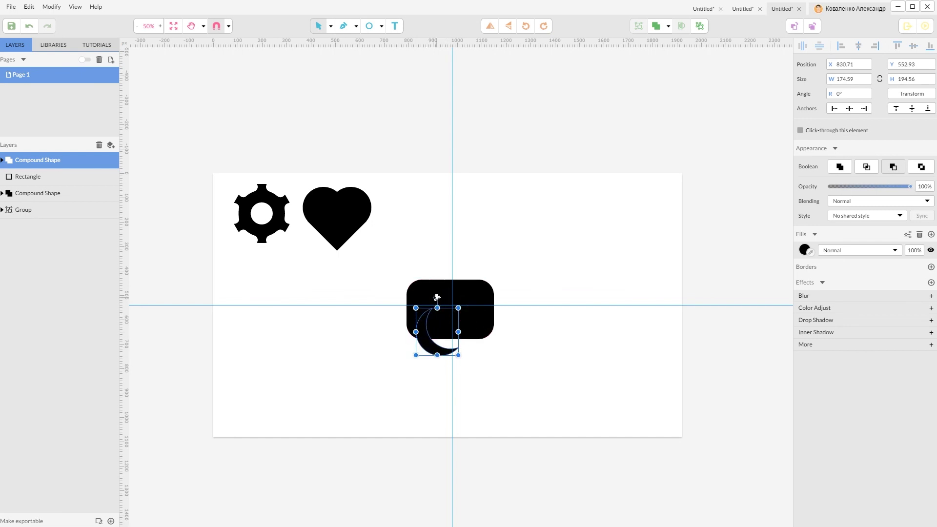
pyautogui.moveTo(437, 297); pyautogui.dragTo(463, 304)
pyautogui.click(506, 348)
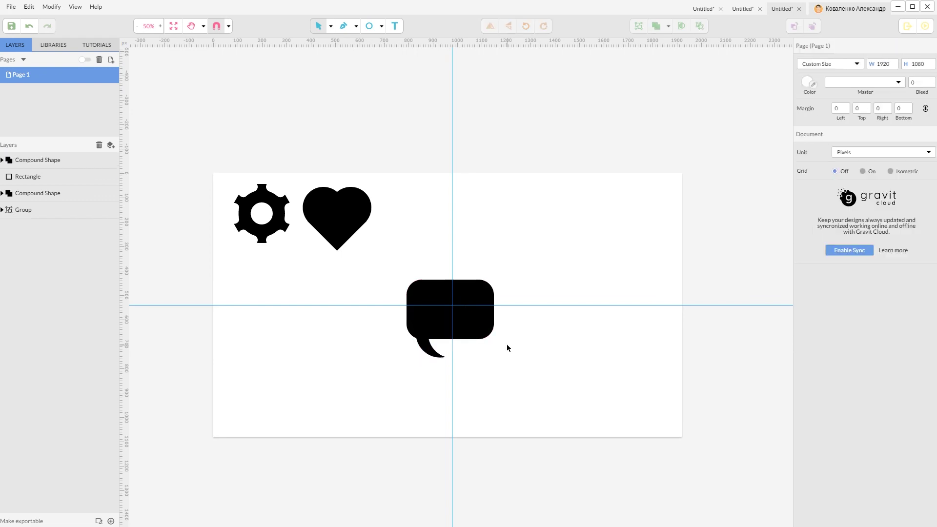
pyautogui.hotkey('ctrl', 'z')
pyautogui.hotkey('ctrl', 'z')
pyautogui.hotkey('ctrl', 'z')
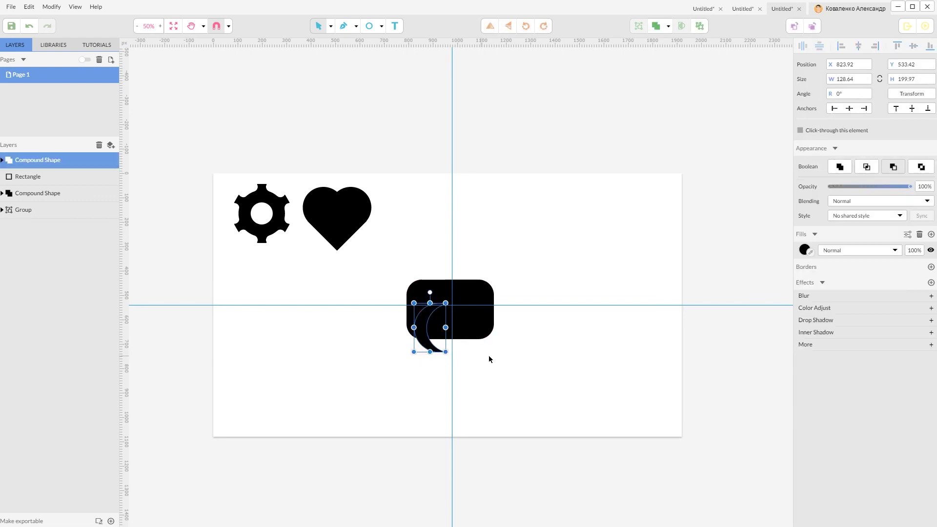
pyautogui.click(489, 359)
# Step: Group the crescent tail with the rounded rectangle and move the bubble beside the heart
pyautogui.click(446, 322)
pyautogui.keyDown('shift'); pyautogui.click(486, 319); pyautogui.keyUp('shift')
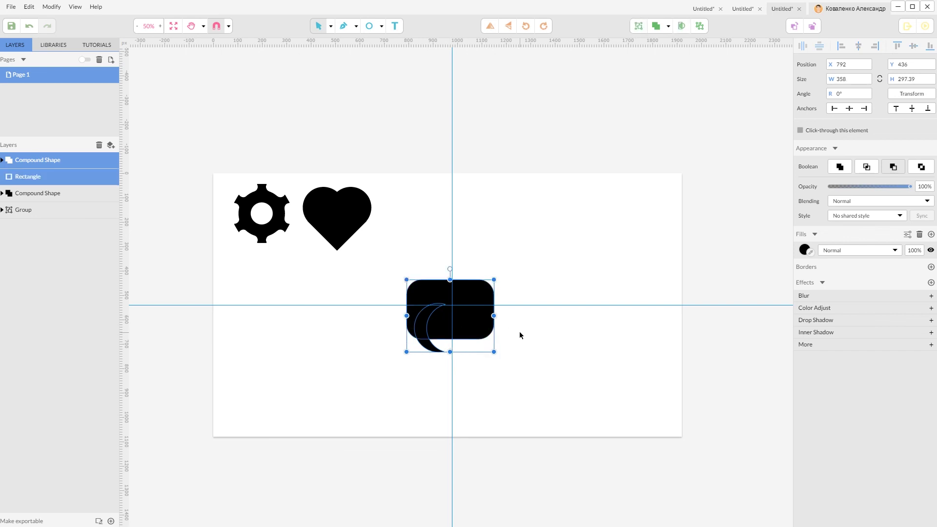
pyautogui.hotkey('ctrl', 'g')
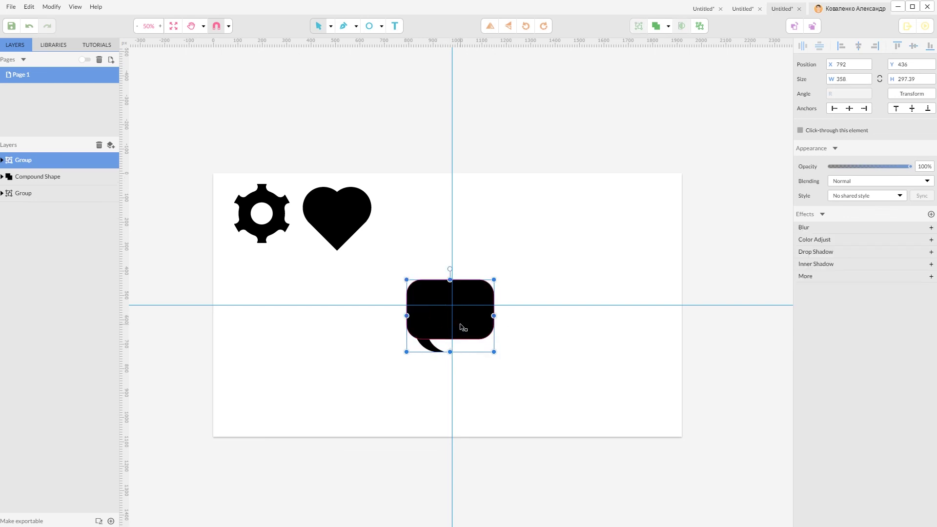
pyautogui.moveTo(458, 318); pyautogui.dragTo(463, 227)
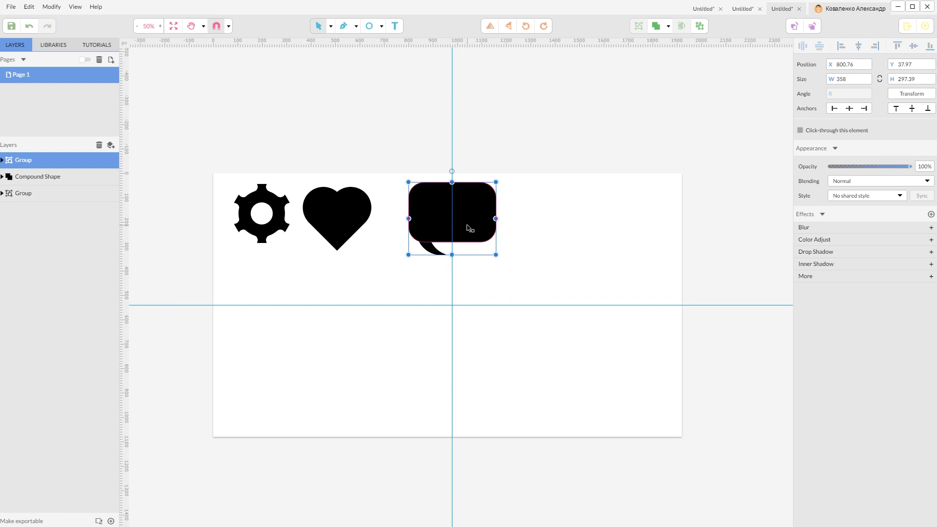